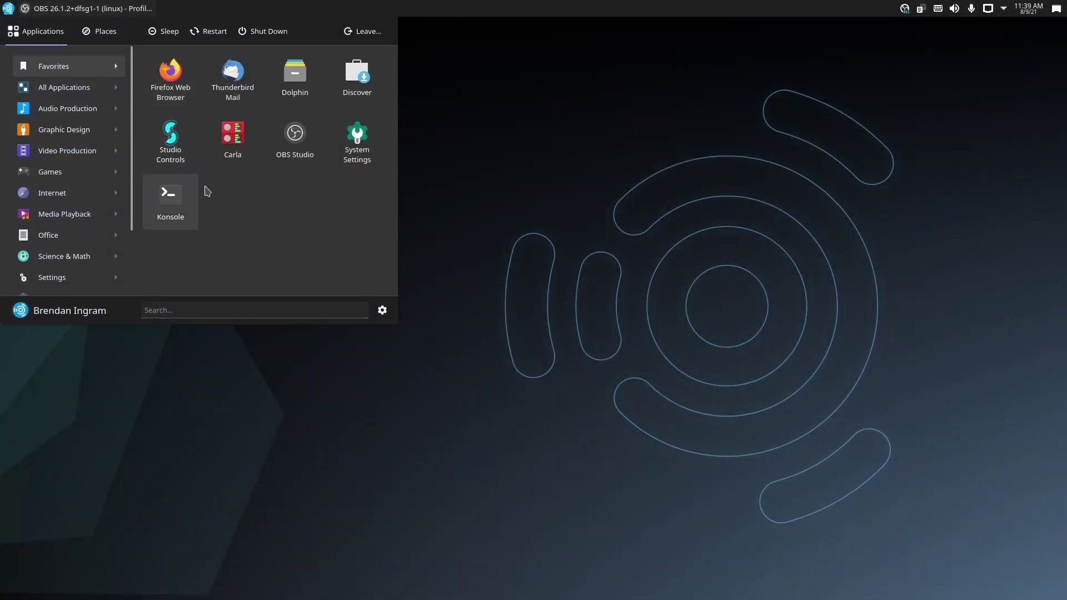
Launch Studio Controls, set the CPU governor to Performance, and show the Audio Setup tab
click(178, 145)
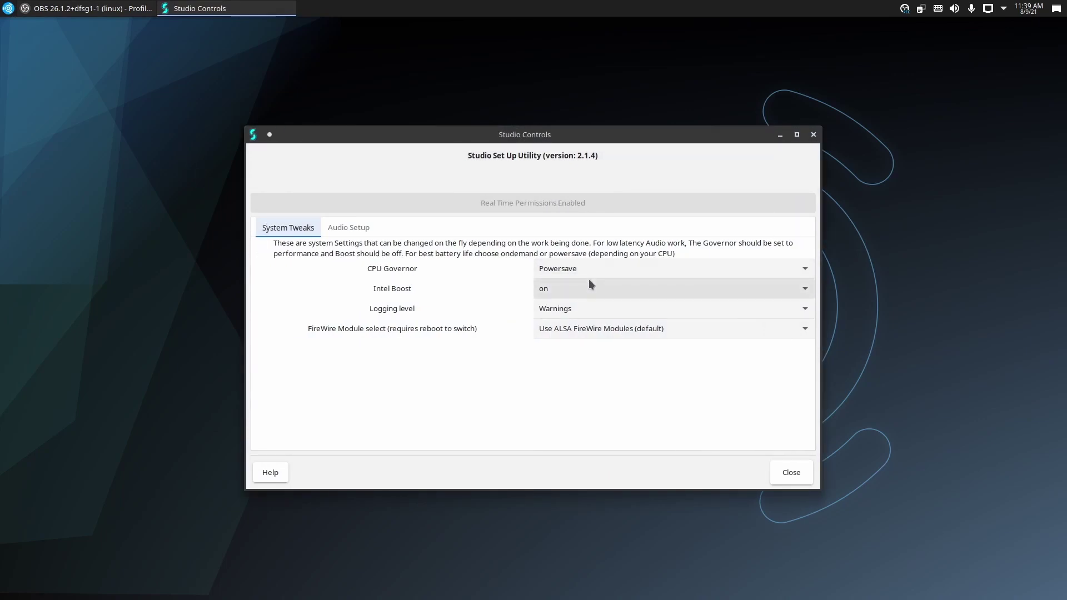
click(578, 270)
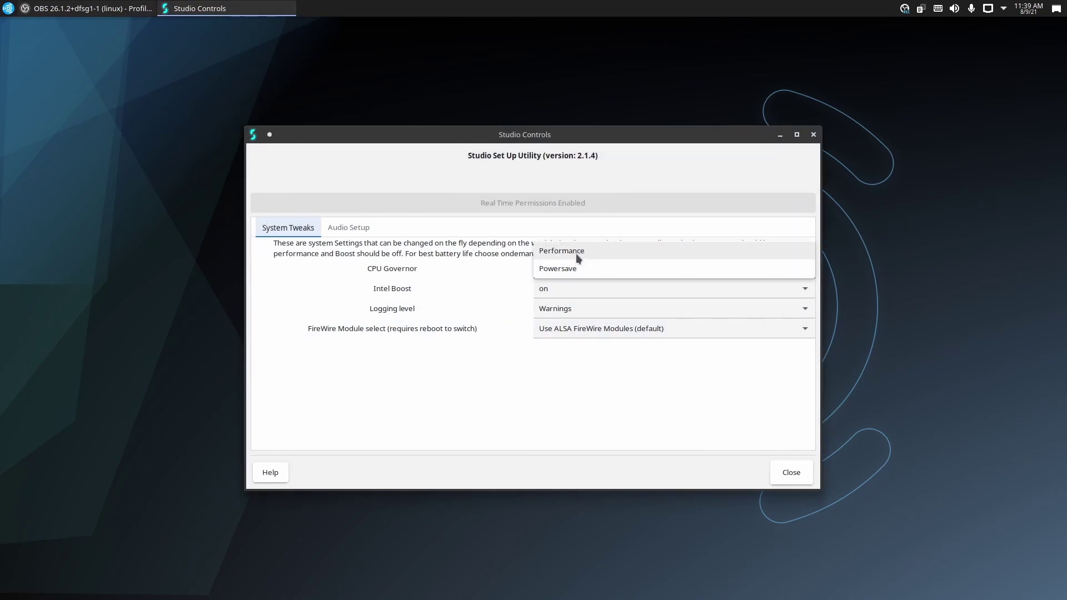
click(576, 251)
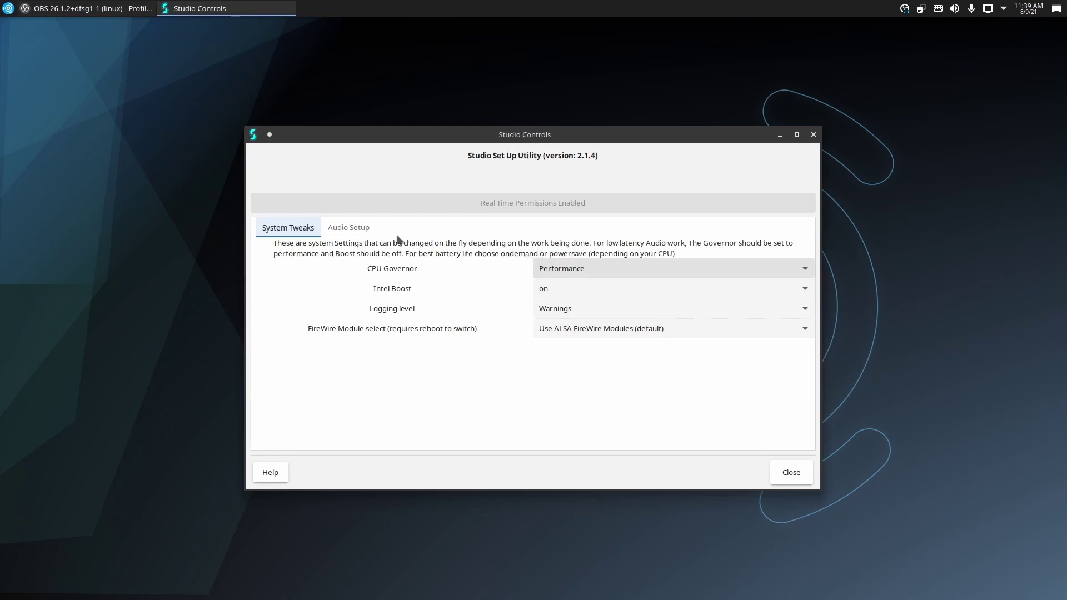
click(348, 230)
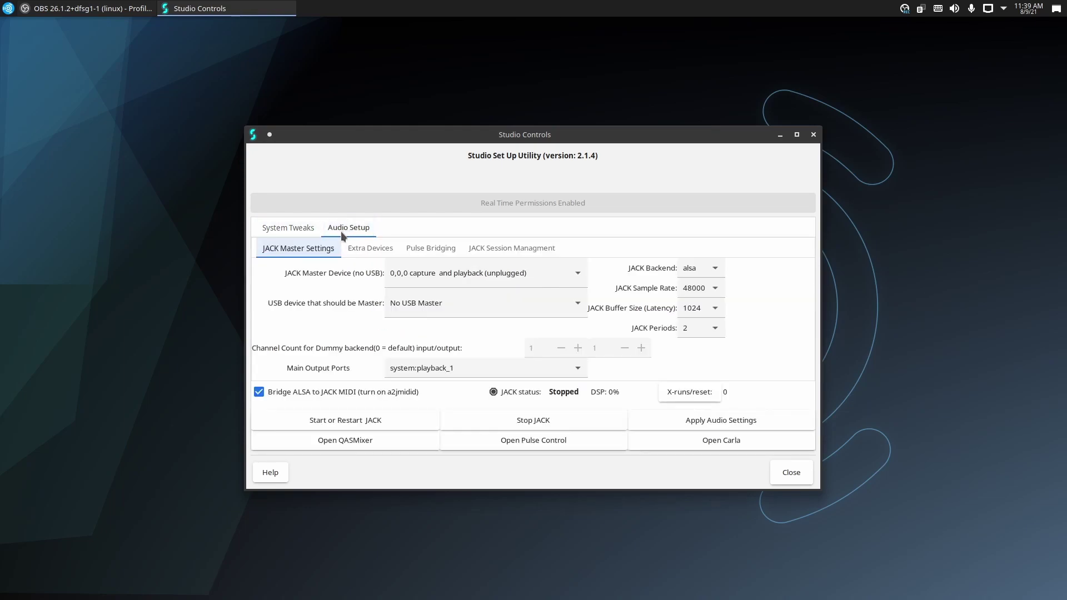
Make USB,0,0 capture and playback (USB Audio) the JACK master device and start JACK
click(578, 304)
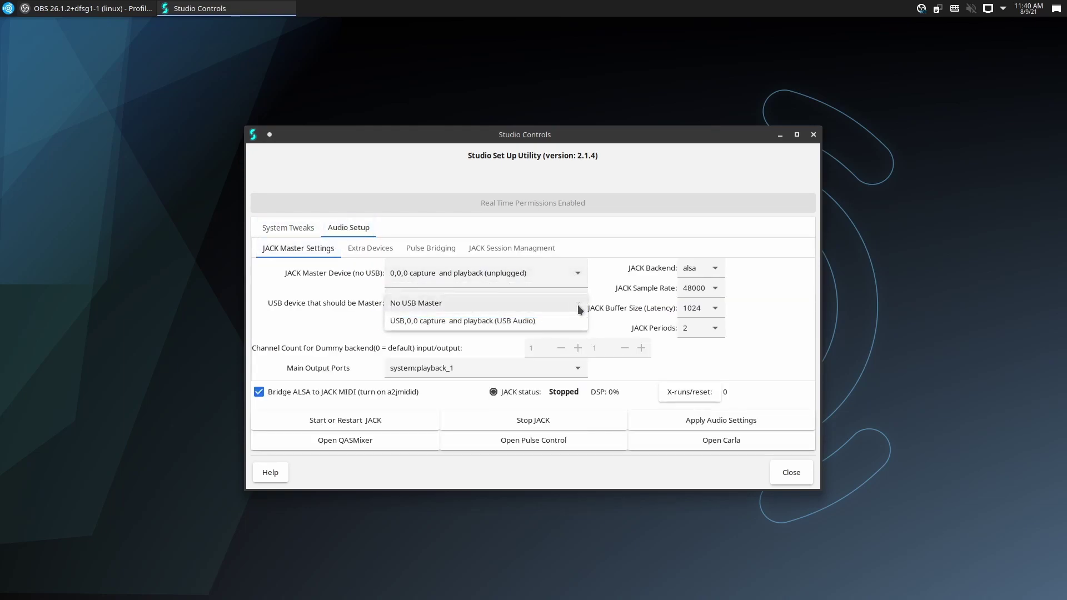
click(512, 321)
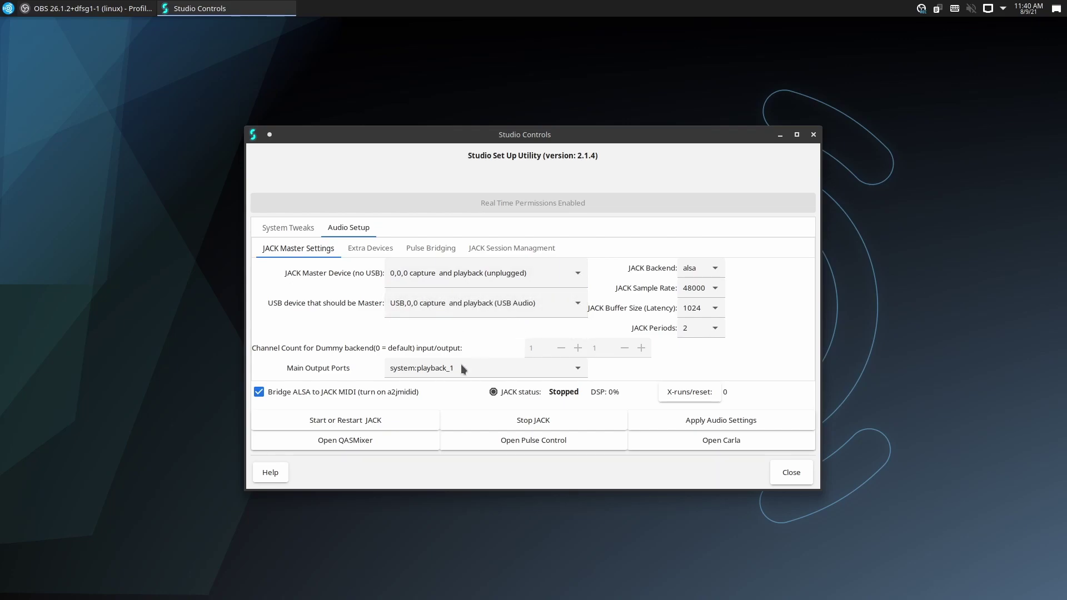
click(388, 420)
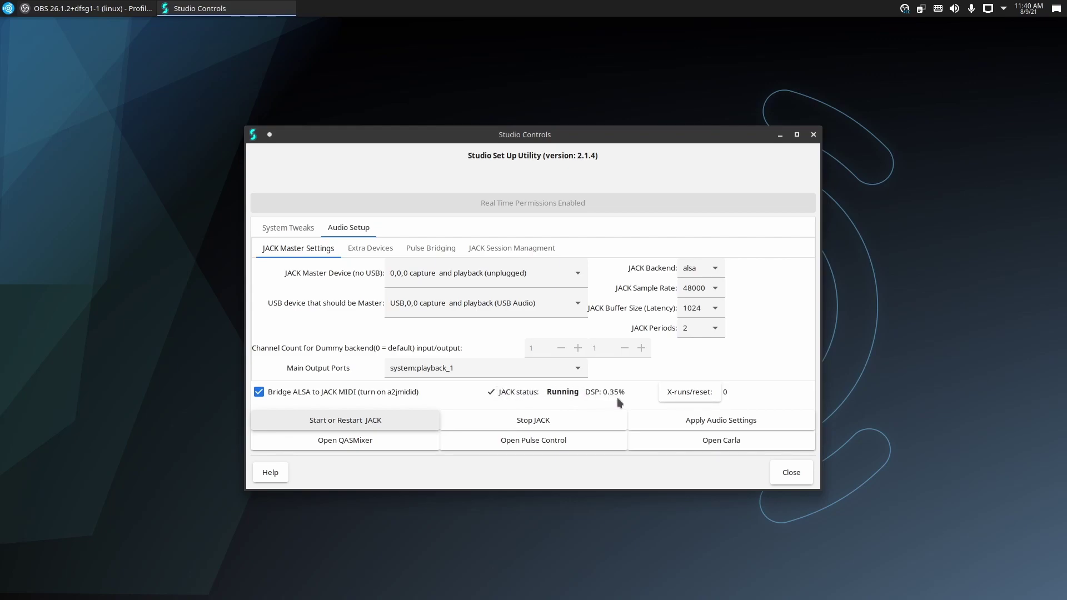
Change the JACK buffer size to 256 and restart JACK with it
click(716, 308)
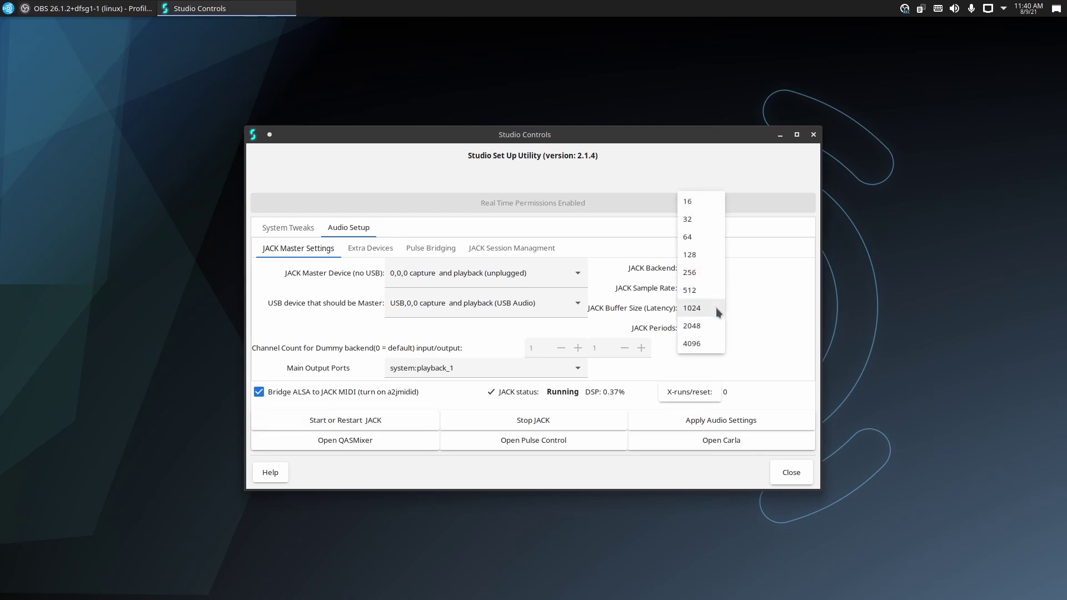
click(701, 272)
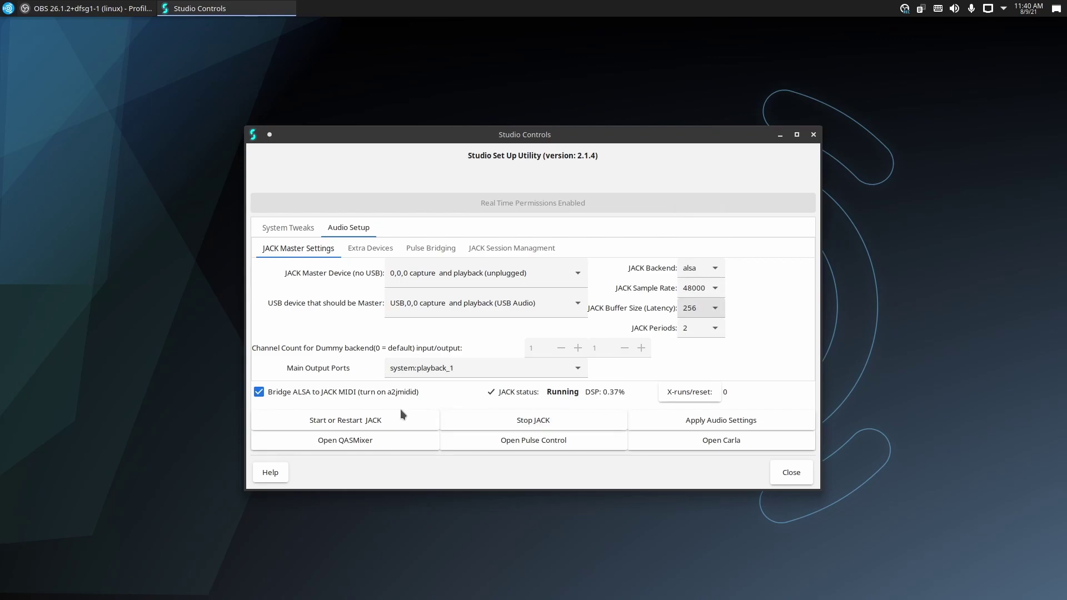
click(367, 421)
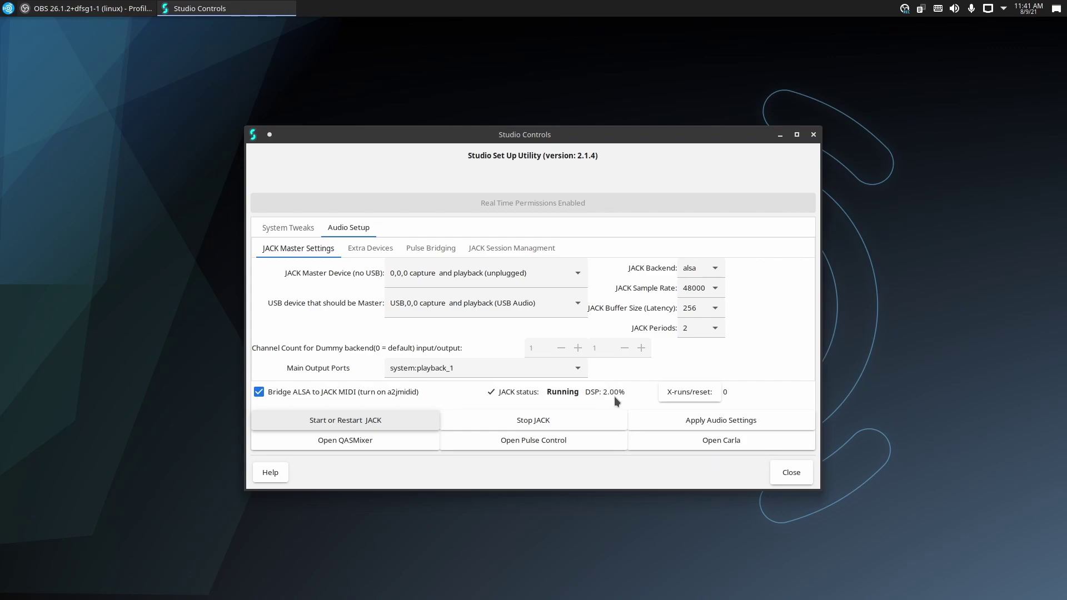
click(8, 8)
Open bitwig.com/download in Firefox and save the Bitwig Studio 4.0.1 Linux .deb installer
click(171, 75)
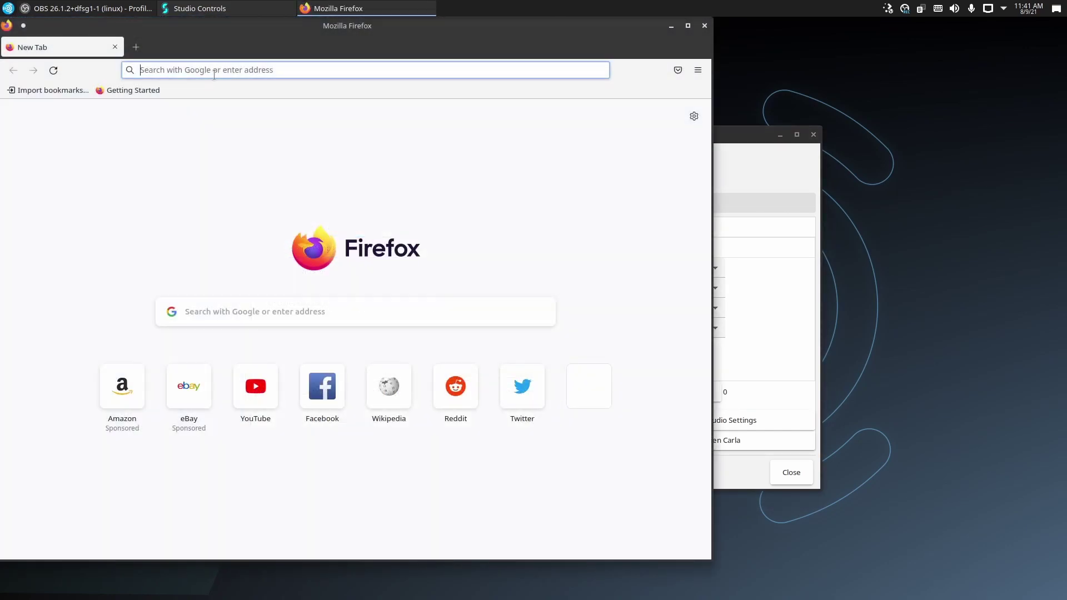
text(bitwig.)
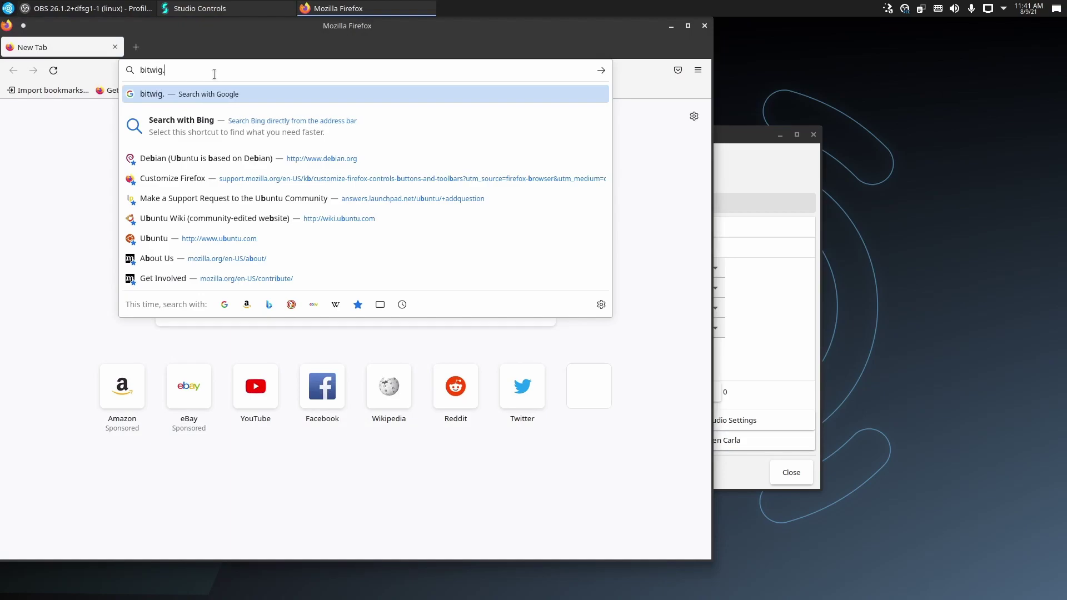
text(com/download)
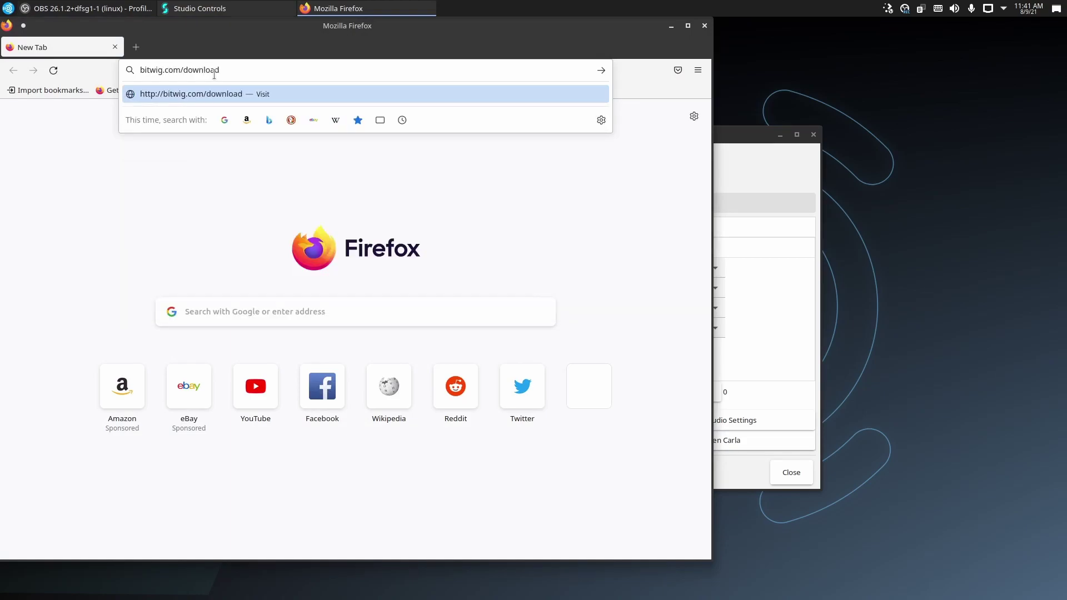
key(Return)
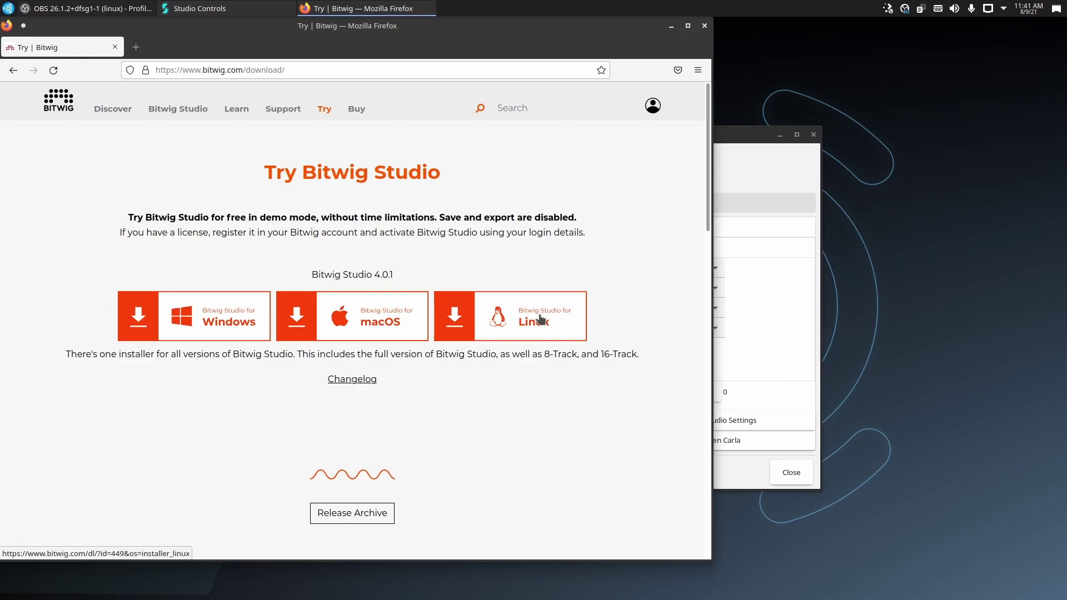
click(539, 319)
click(275, 329)
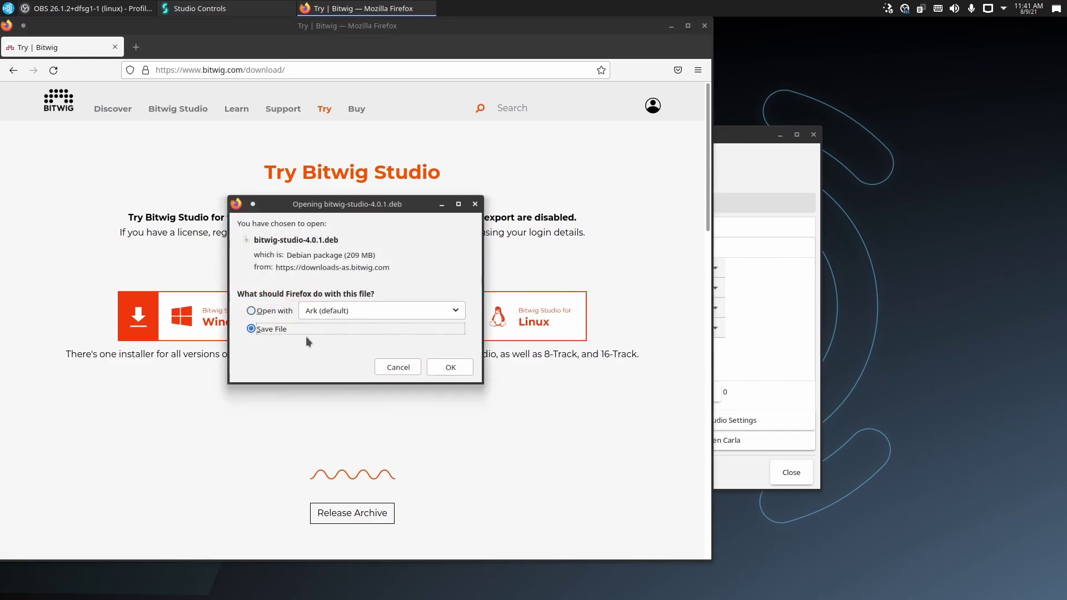
click(446, 367)
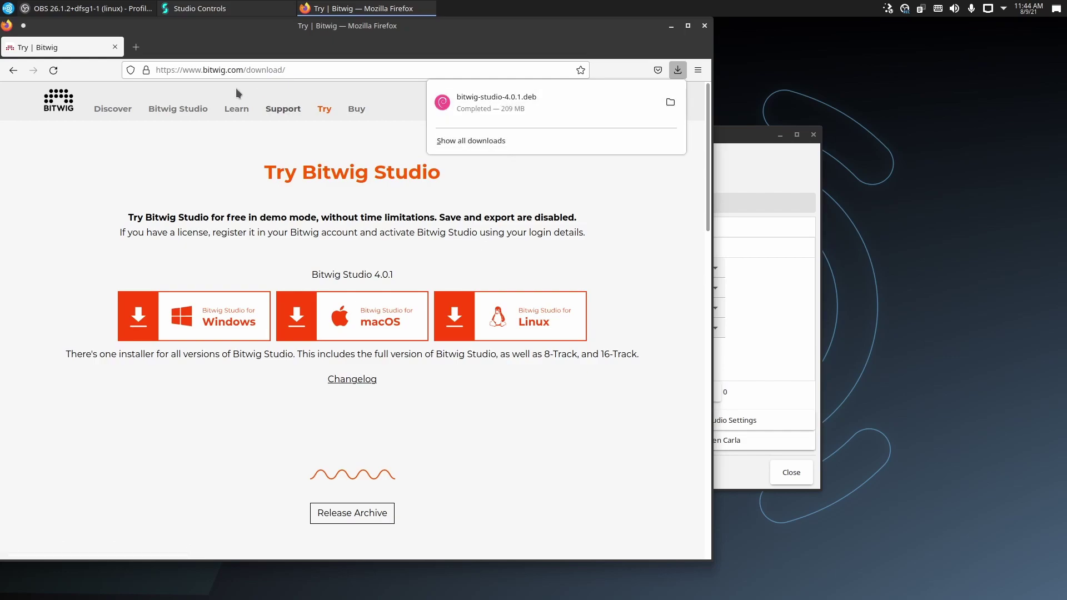
In a Konsole terminal, add the i386 architecture with sudo and run apt update
click(5, 9)
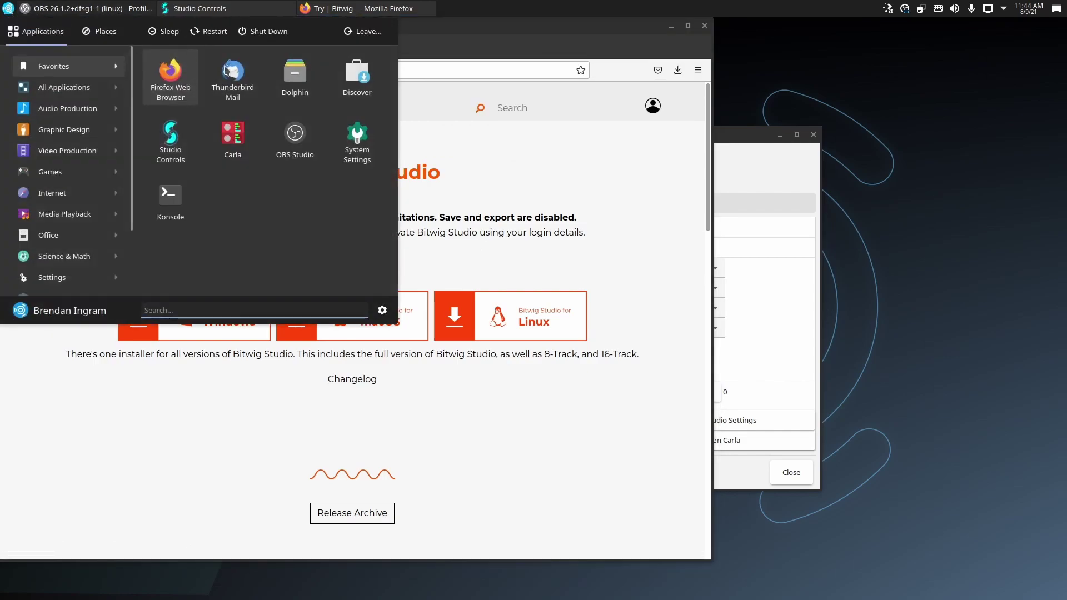
click(170, 200)
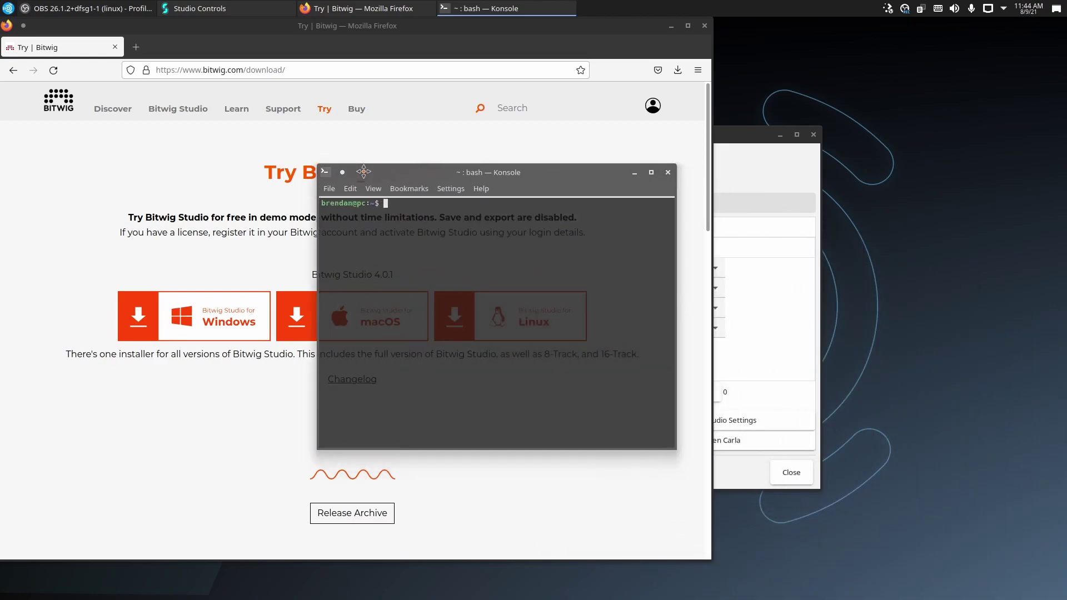
text(su)
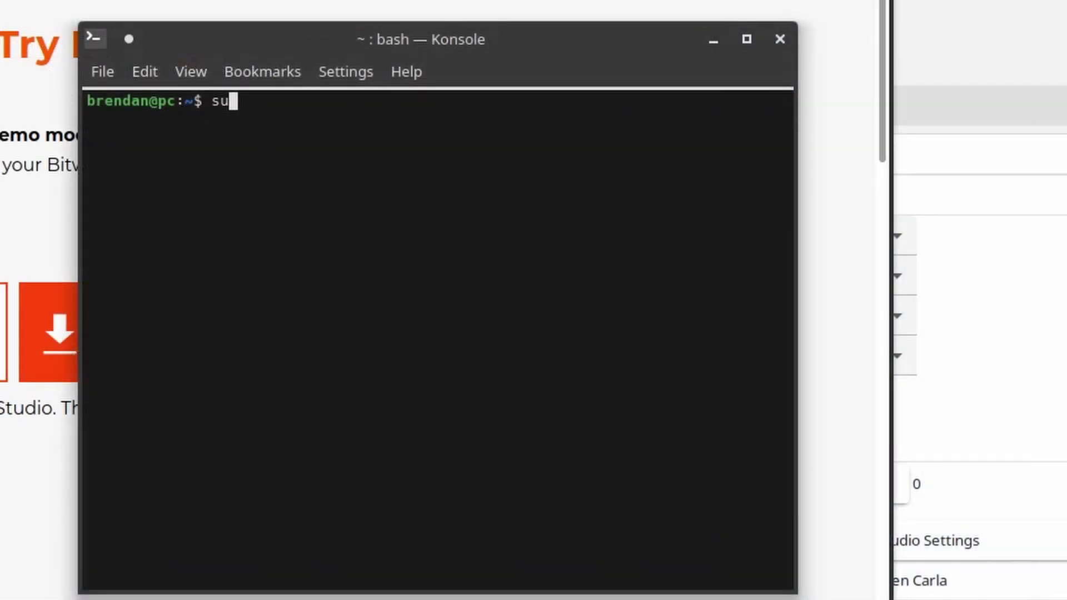
text(do dpk)
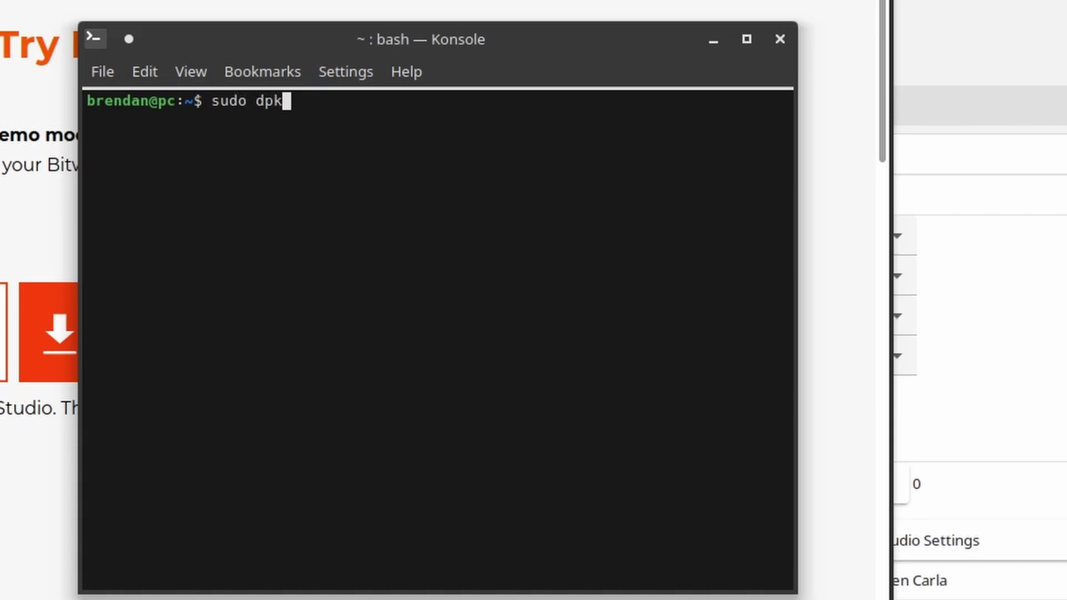
text(g --add-arc)
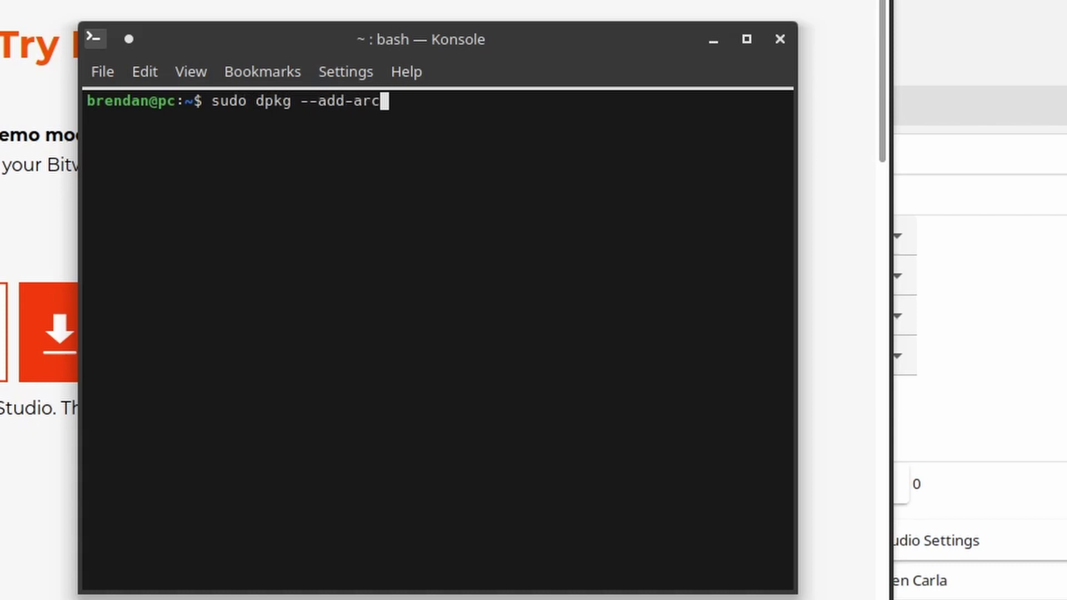
text(hitecture i386)
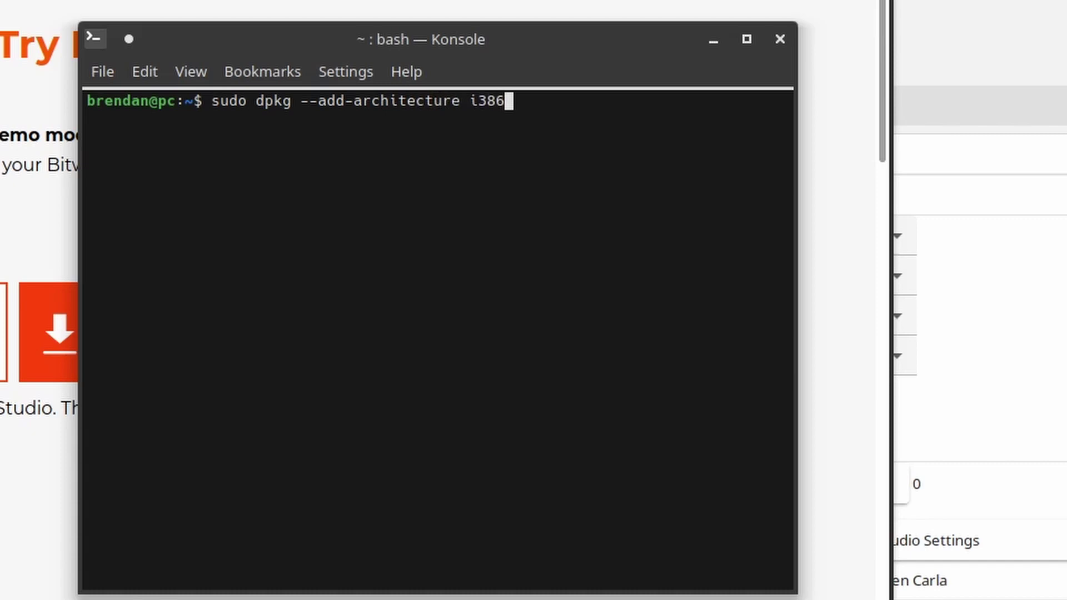
key(Return)
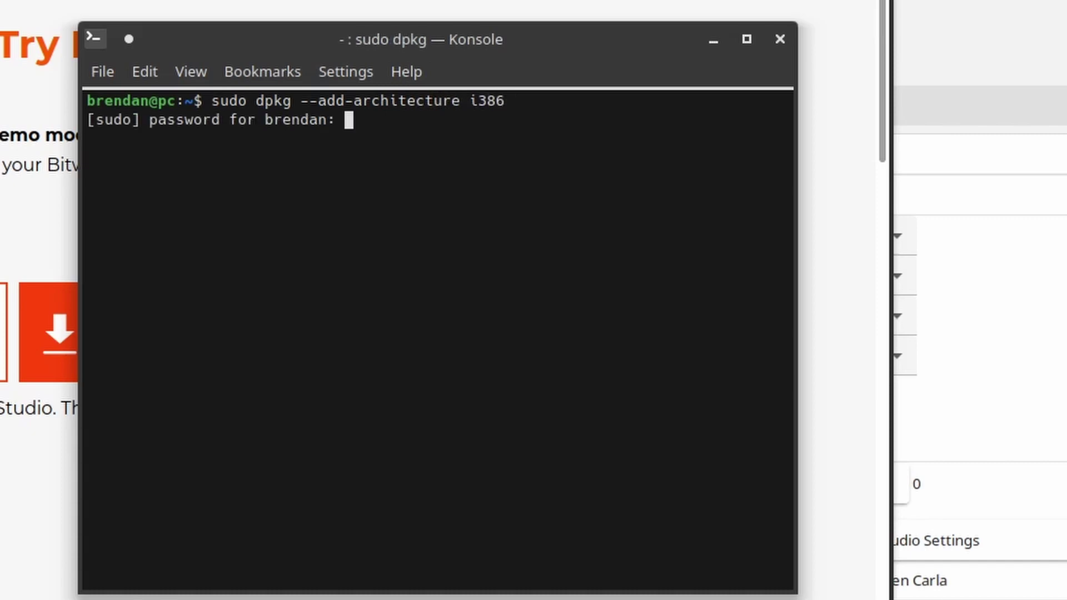
key(Return)
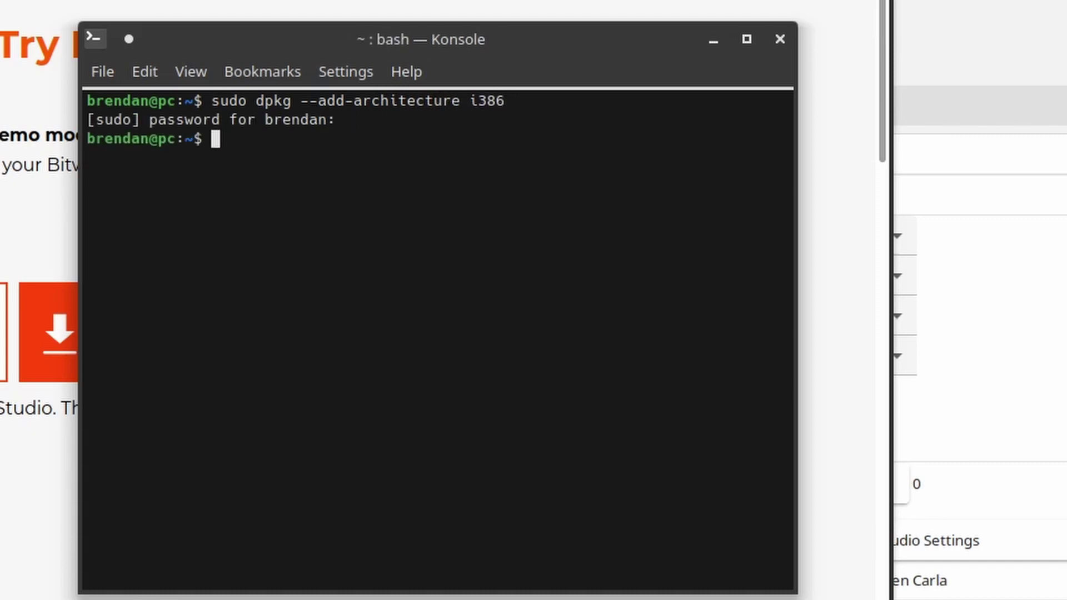
text(sudo apt upda)
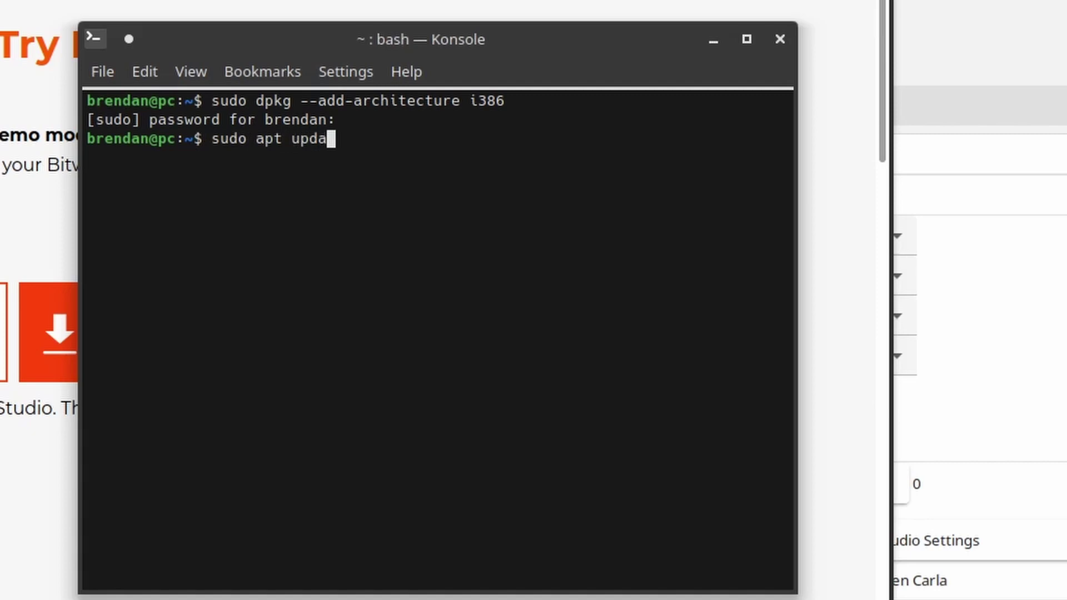
text(te)
key(Return)
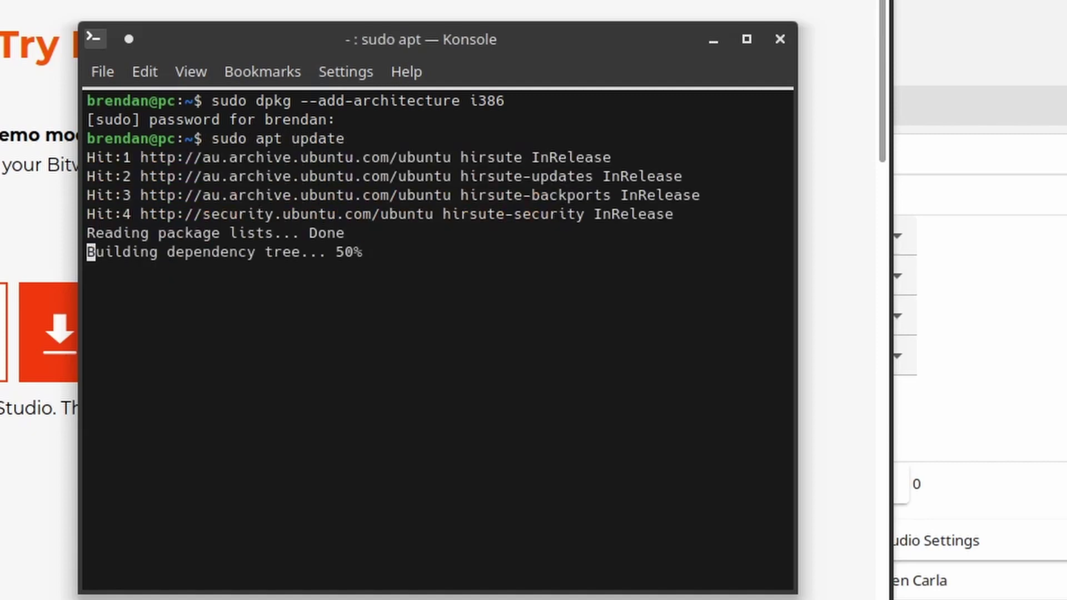
From Downloads, install ./bitwig-studio-4.0.1.deb with sudo apt install, confirming with Y
text(cd Downlo)
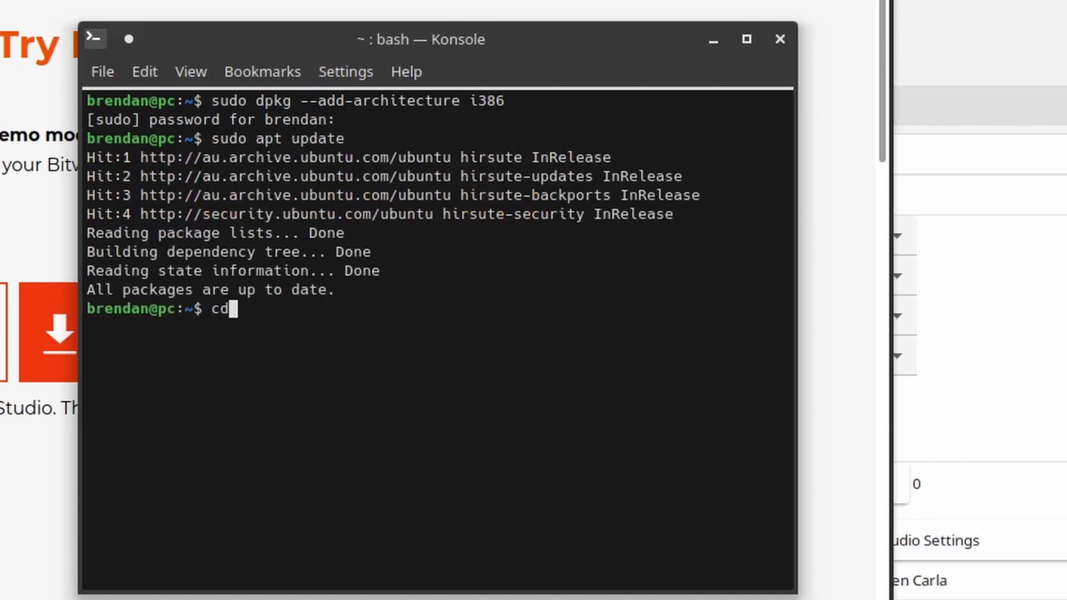
text(ads)
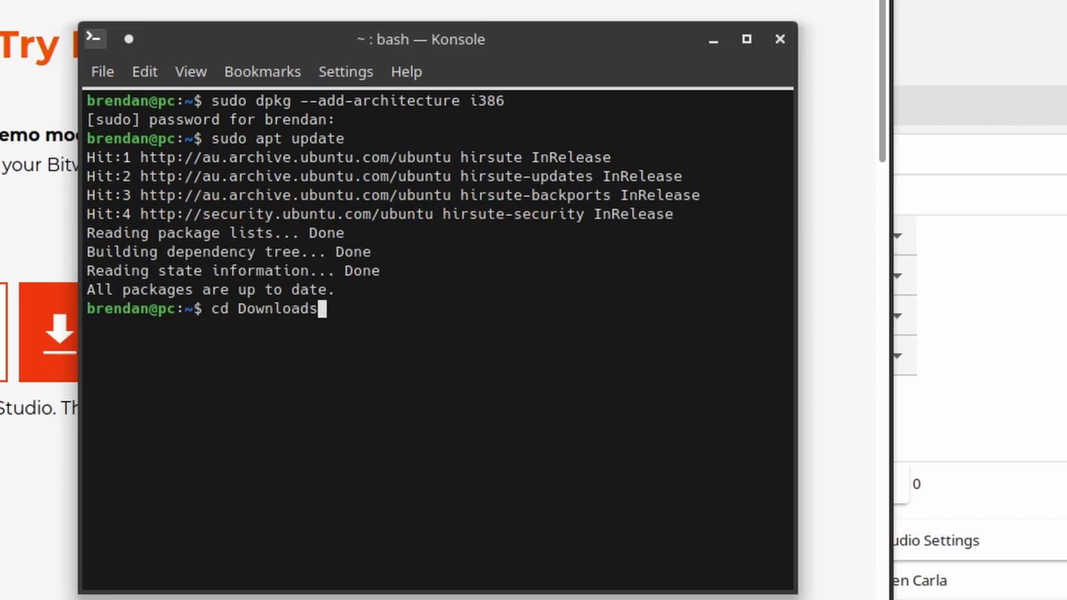
key(Return)
text(ls)
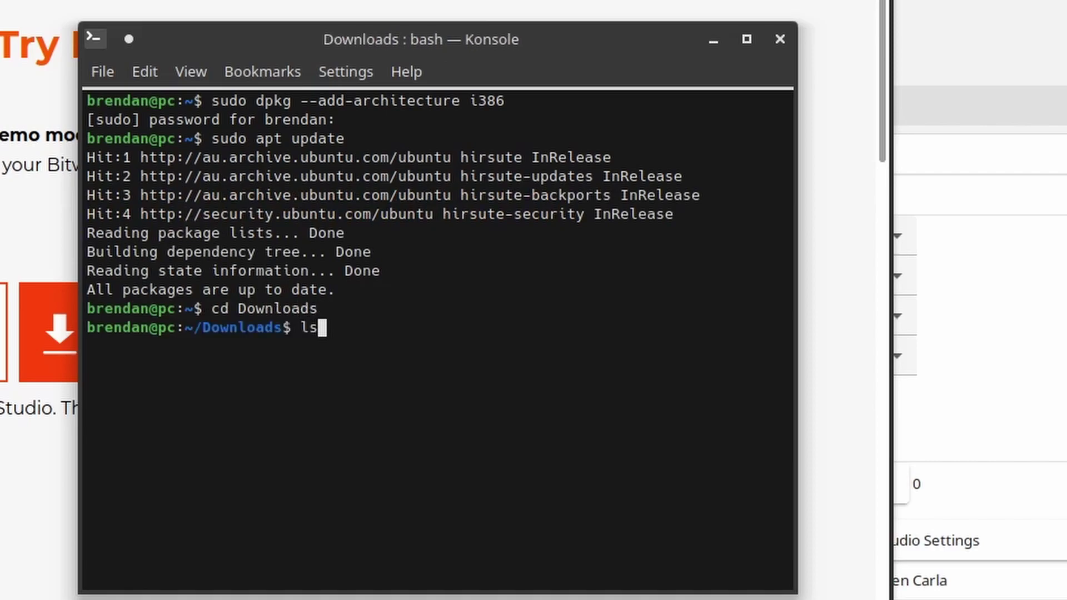
key(Return)
text(su)
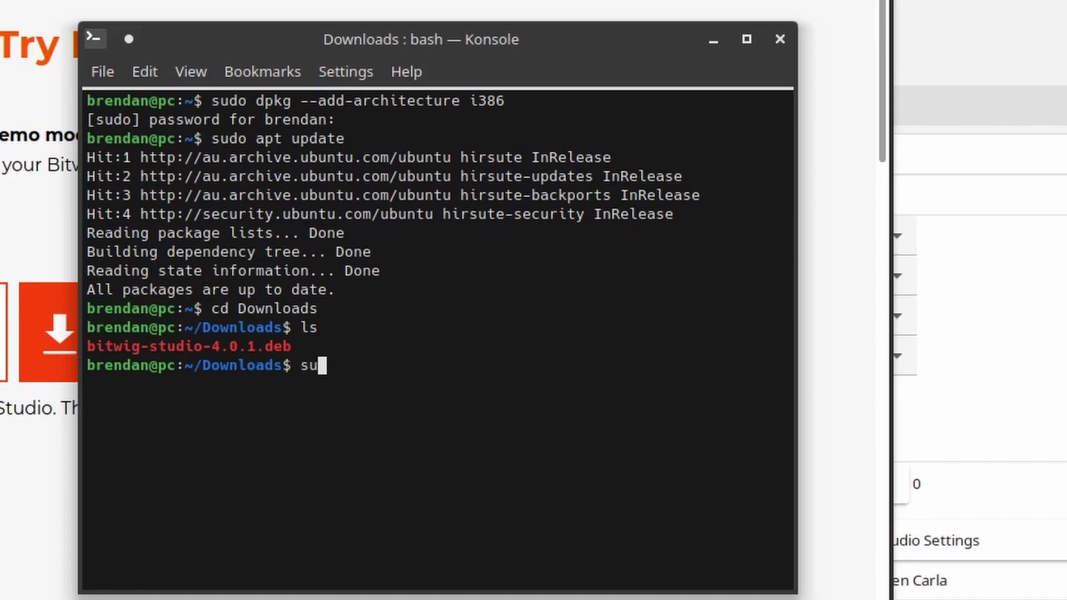
text(do apt install ./bit)
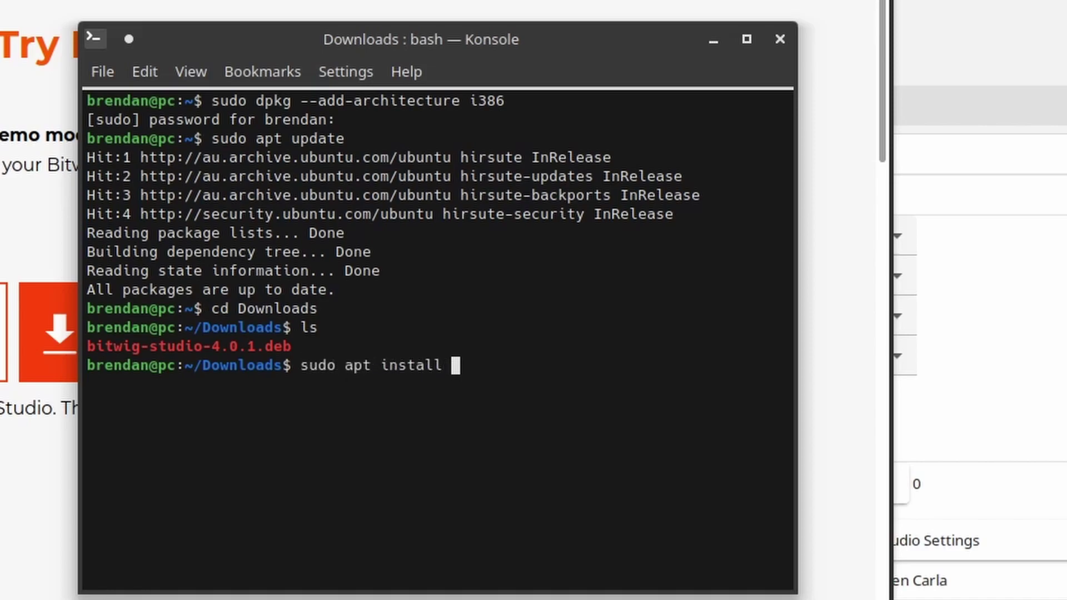
key(Tab)
key(Return)
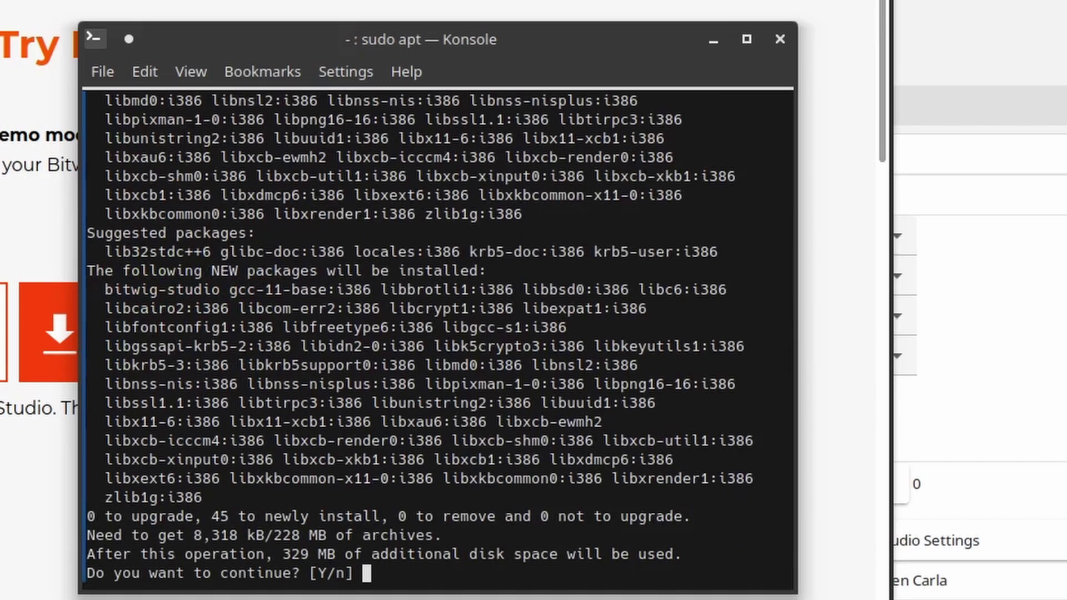
text(Y)
key(Return)
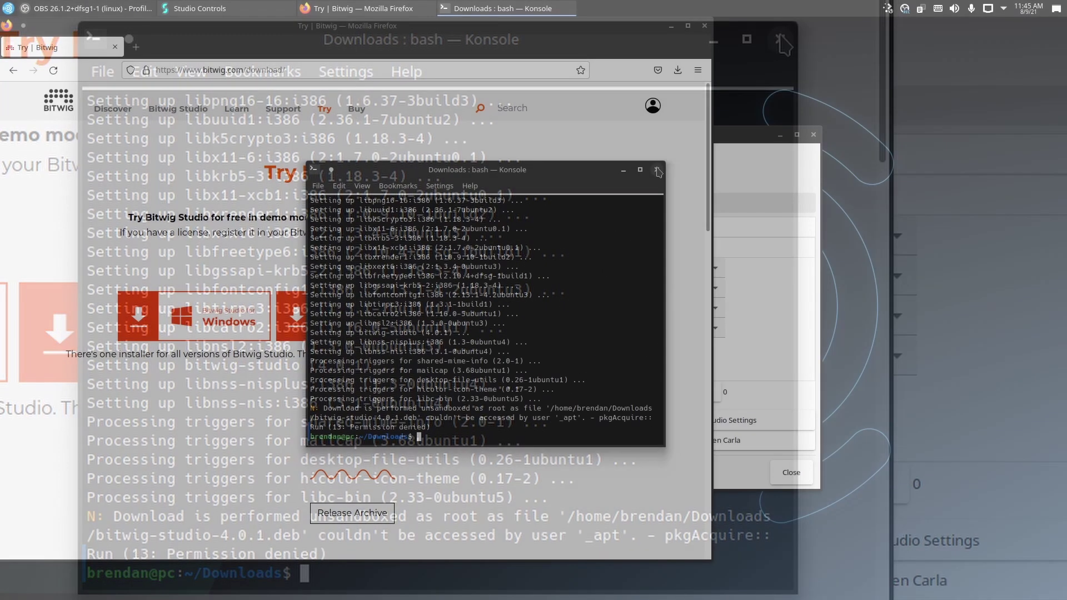
Close the terminal and Firefox, then launch Bitwig Studio from the application menu
click(780, 39)
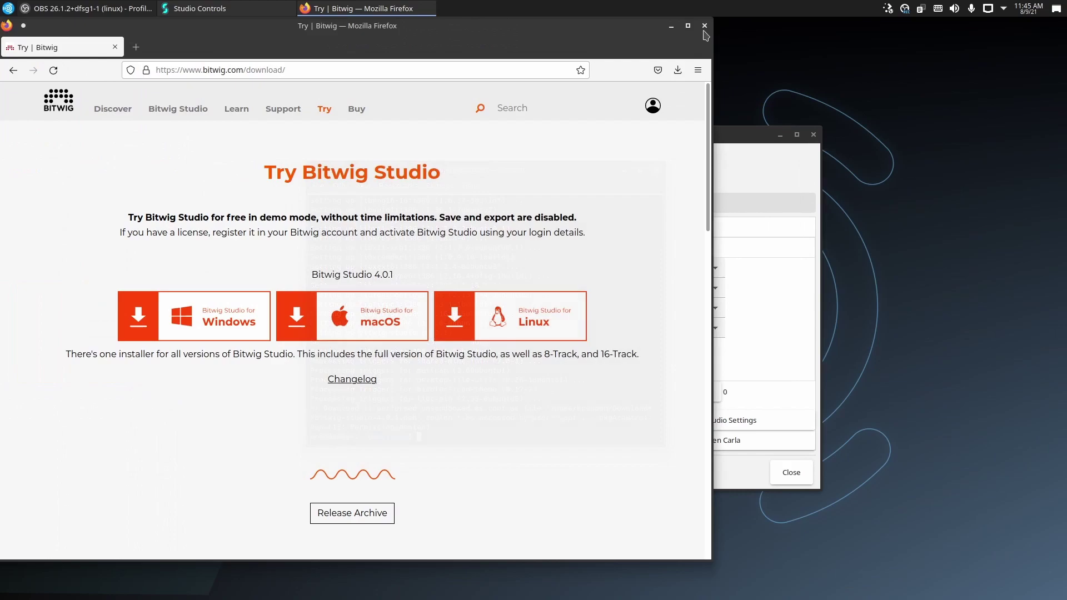
click(706, 26)
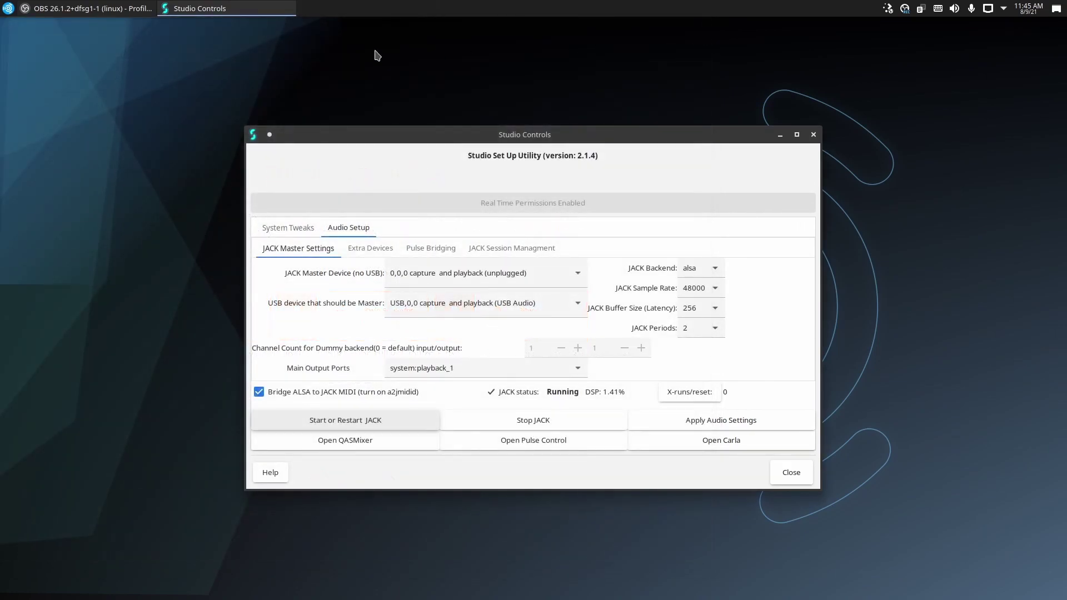
click(9, 11)
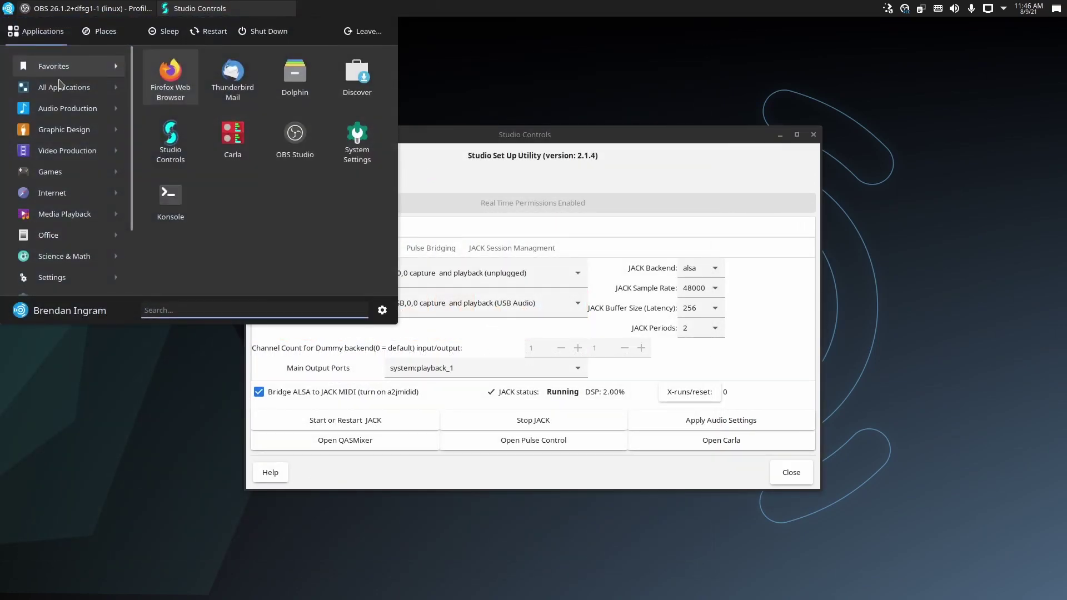
mouse_move(67, 87)
scroll(251, 185, down, 3)
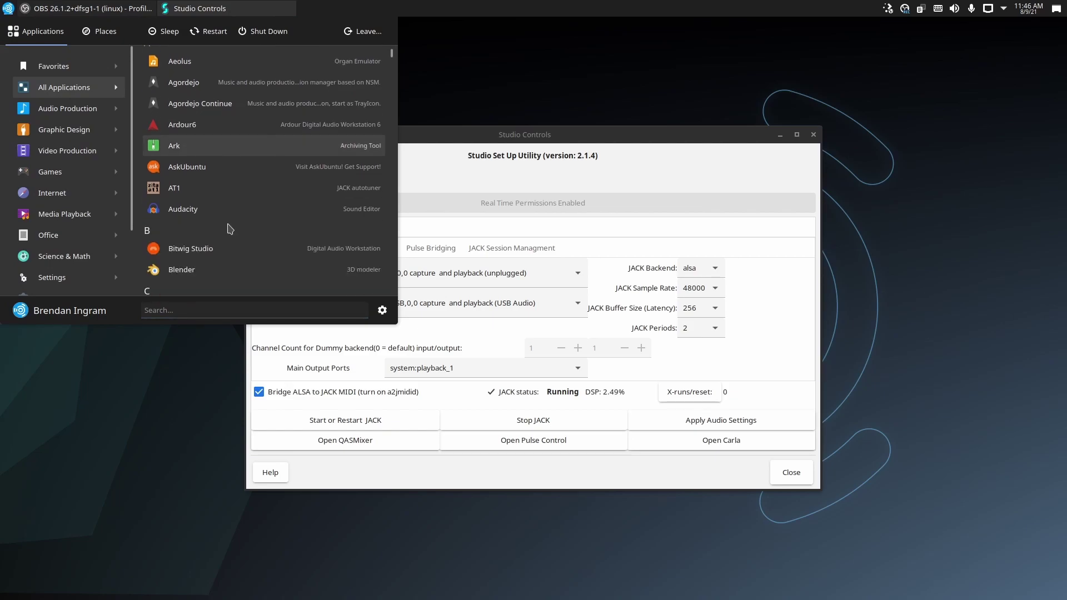
click(211, 250)
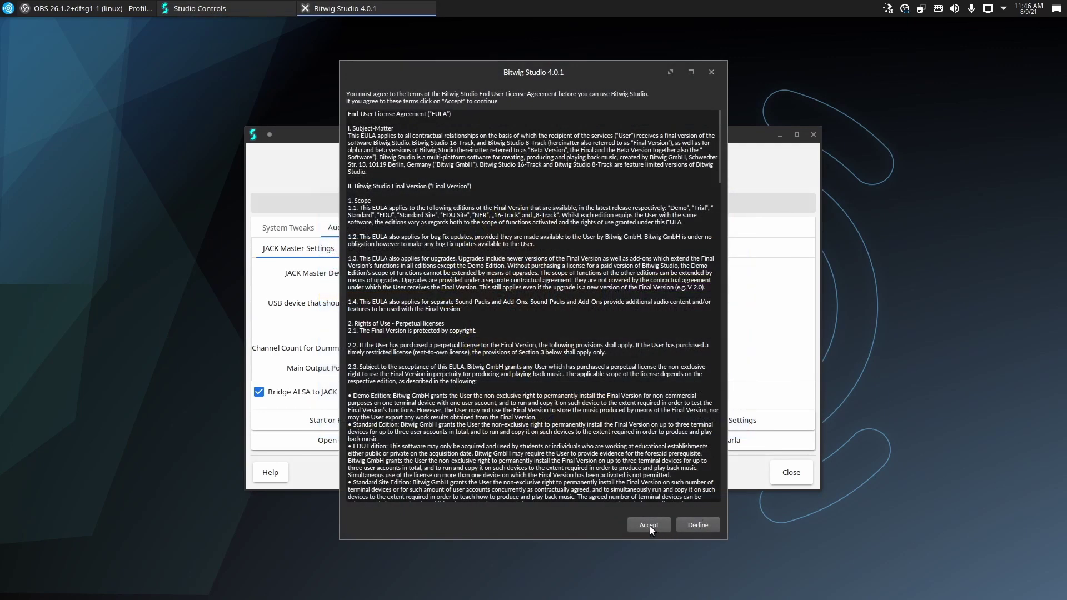
Accept the EULA, enter demo mode, install Essentials Collection, and dismiss the usage-data notice
click(649, 526)
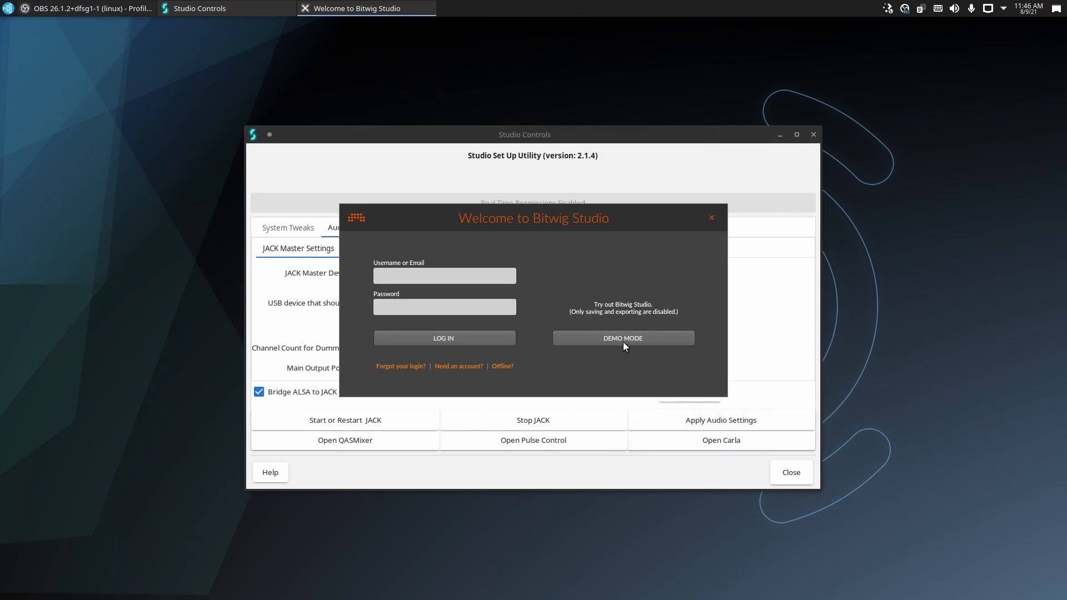
click(626, 338)
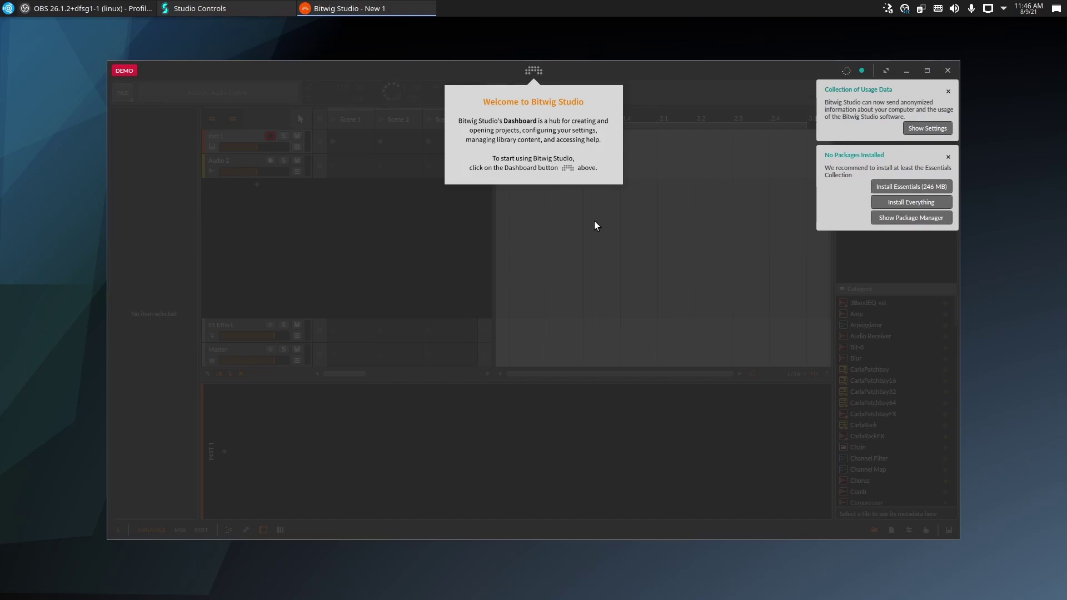
click(904, 187)
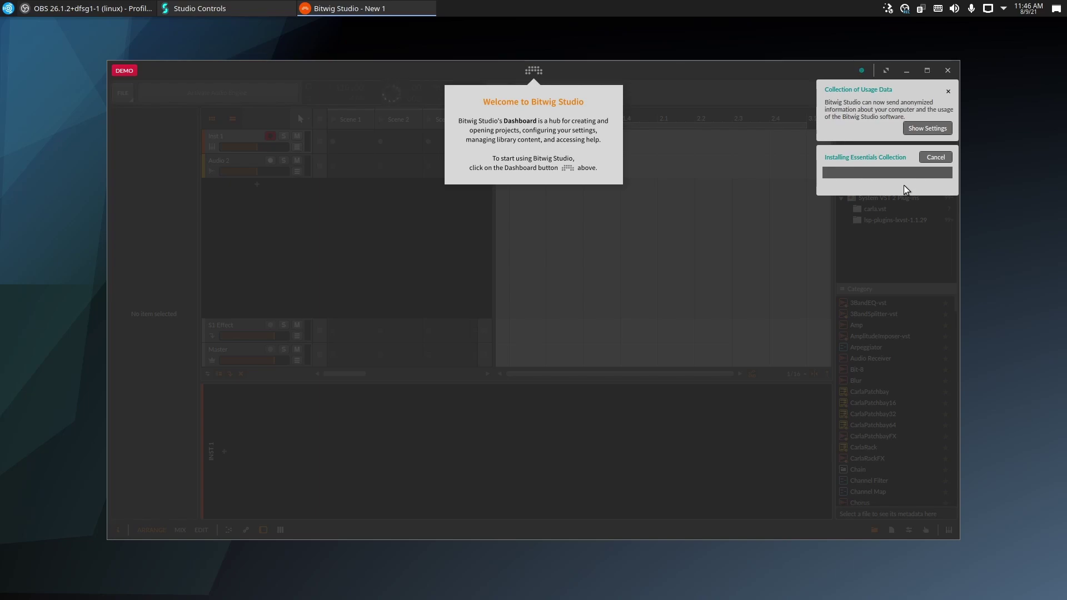
click(948, 92)
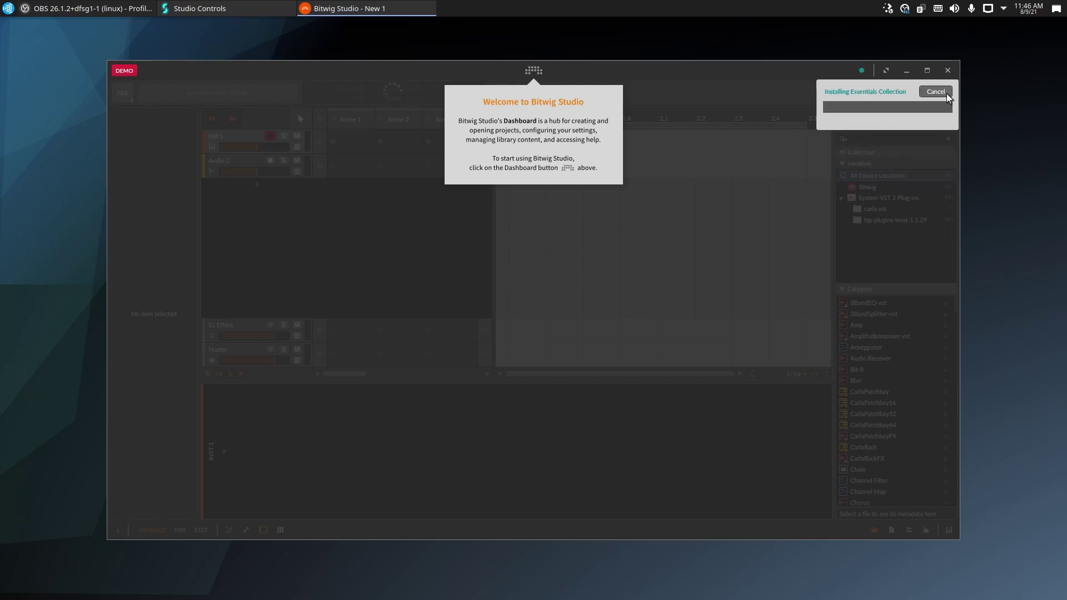
click(532, 67)
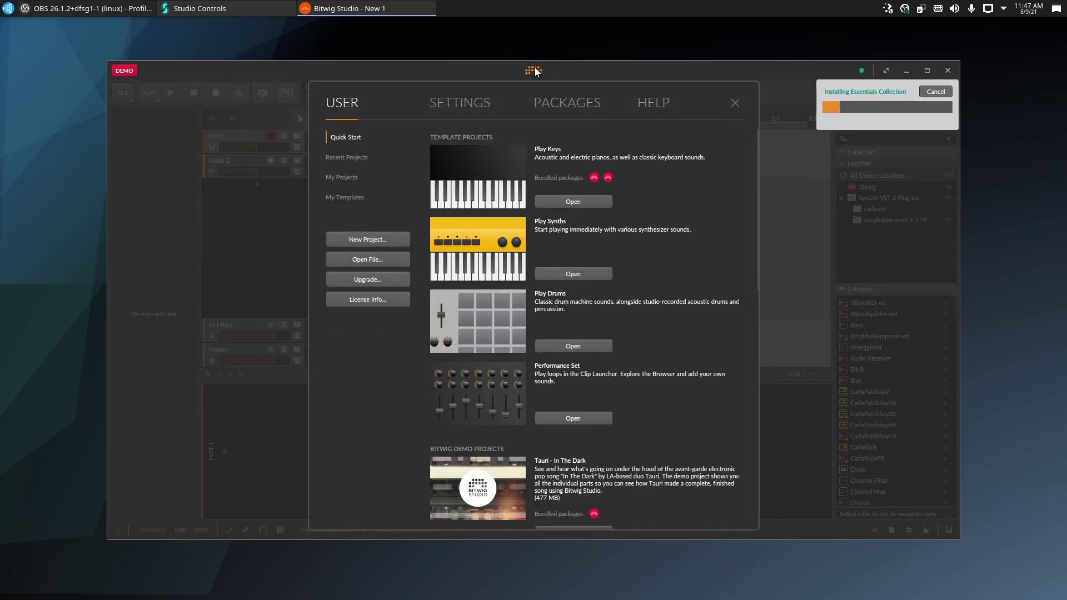
View Packages, then confirm JACK as the driver model under Settings > Audio
click(572, 102)
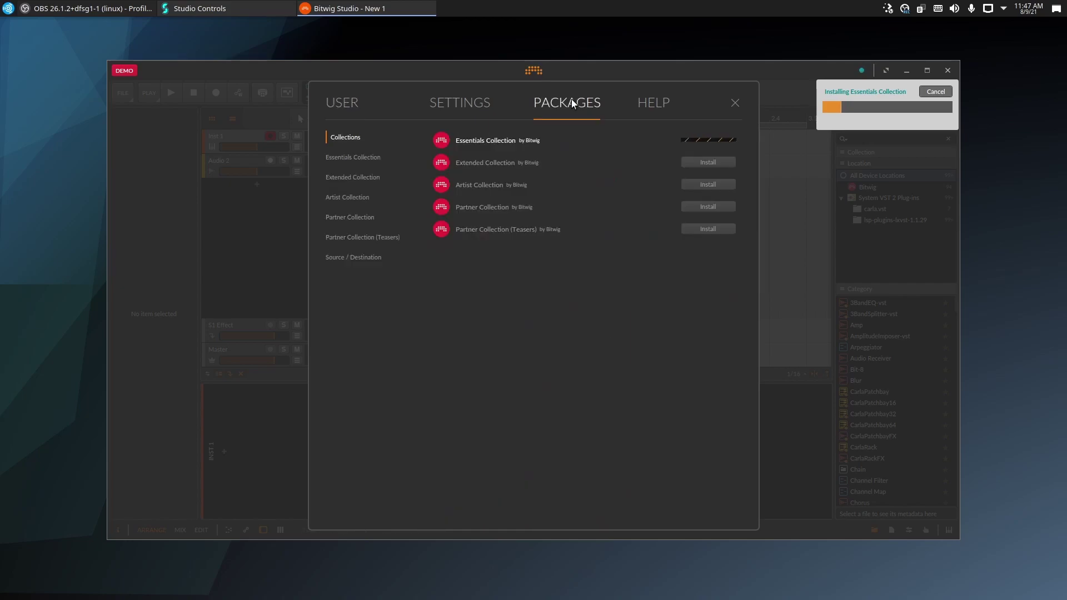
click(464, 106)
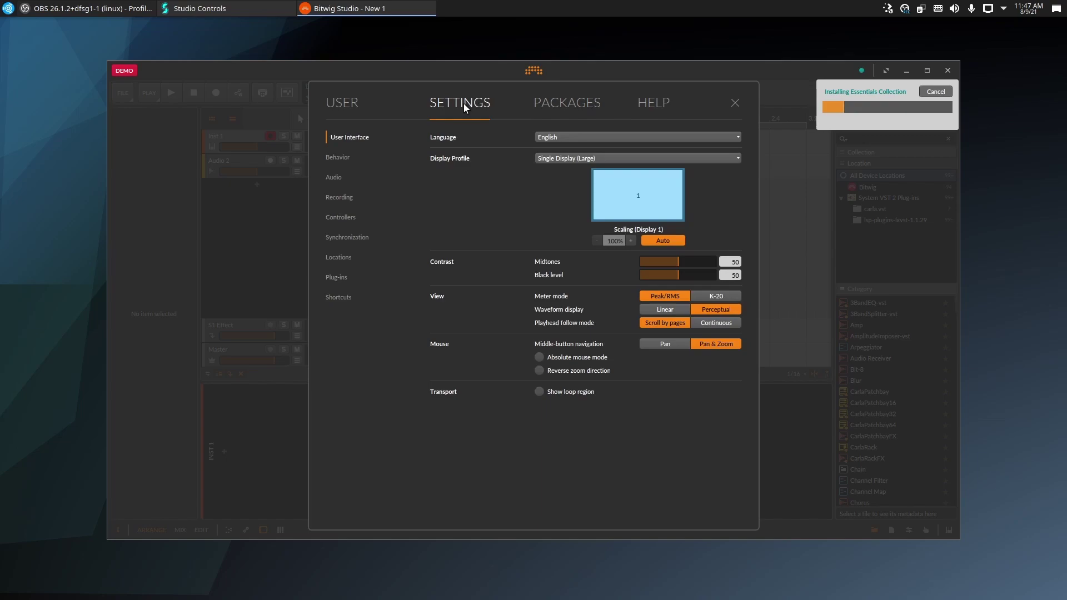
click(335, 177)
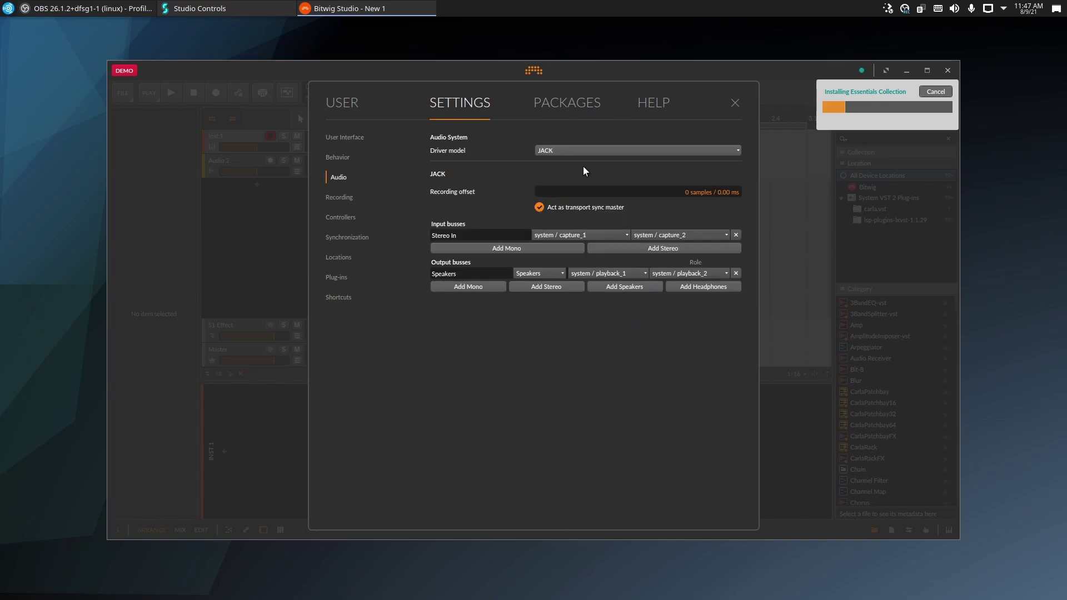
click(579, 150)
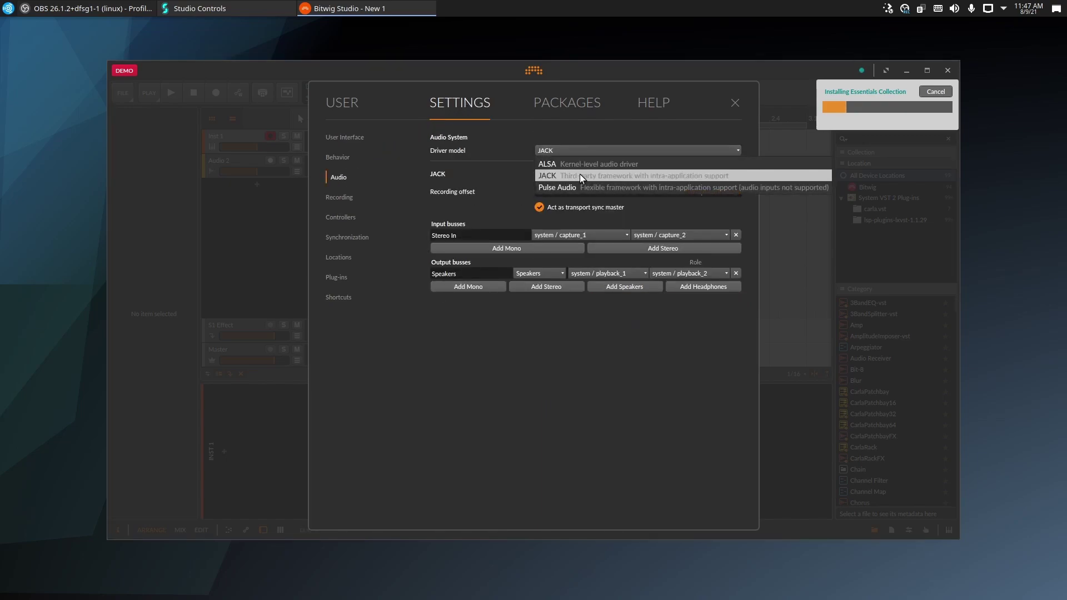
click(579, 175)
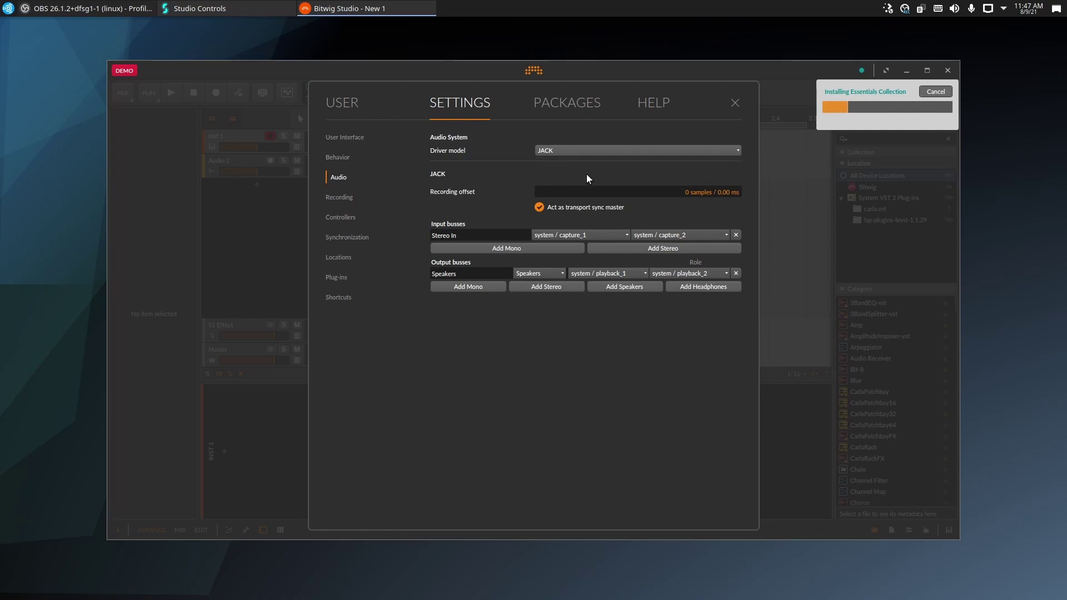
click(652, 105)
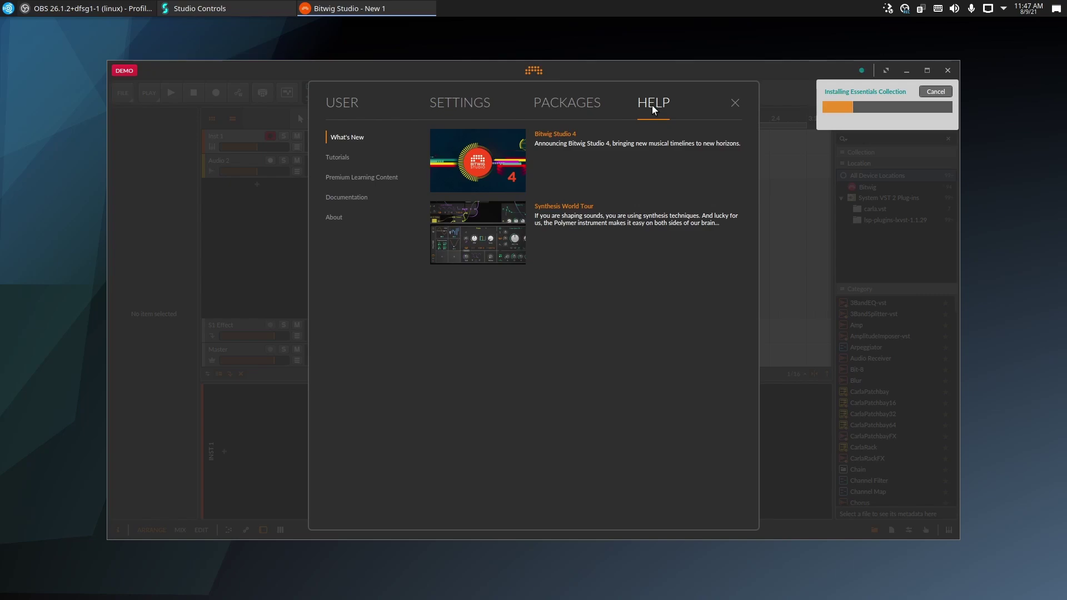
Browse the Help section's Tutorials and Documentation pages
click(337, 159)
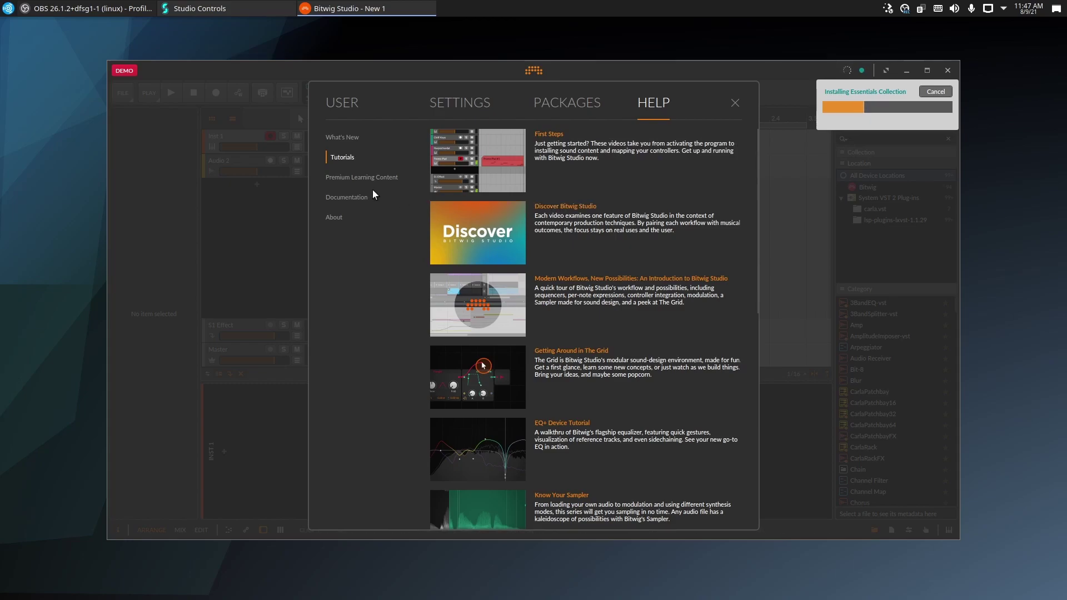
click(358, 199)
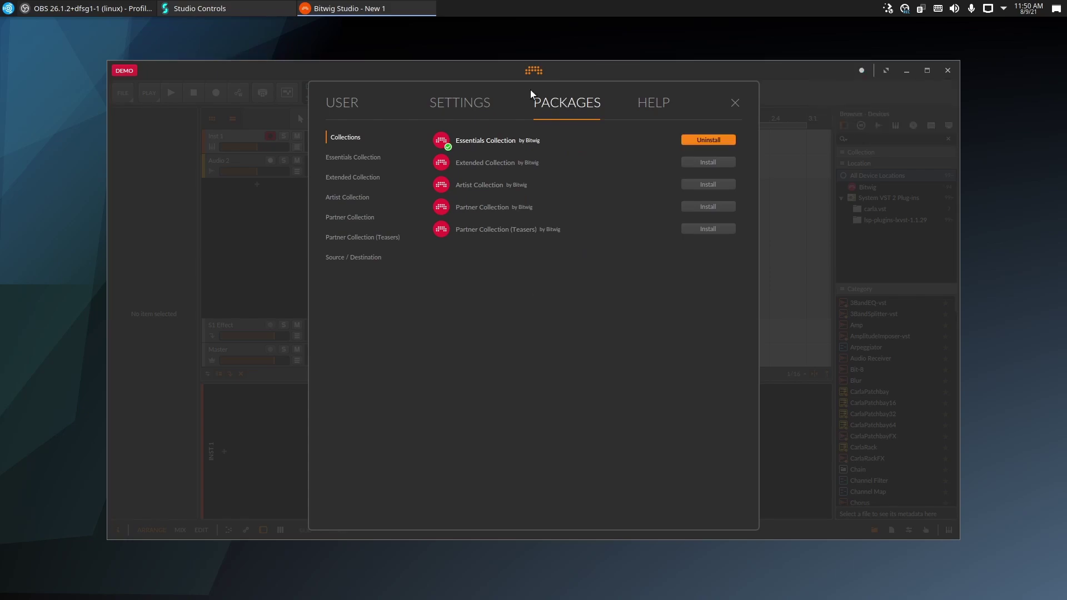
Create a new empty project from the User page and make the window fullscreen
click(368, 106)
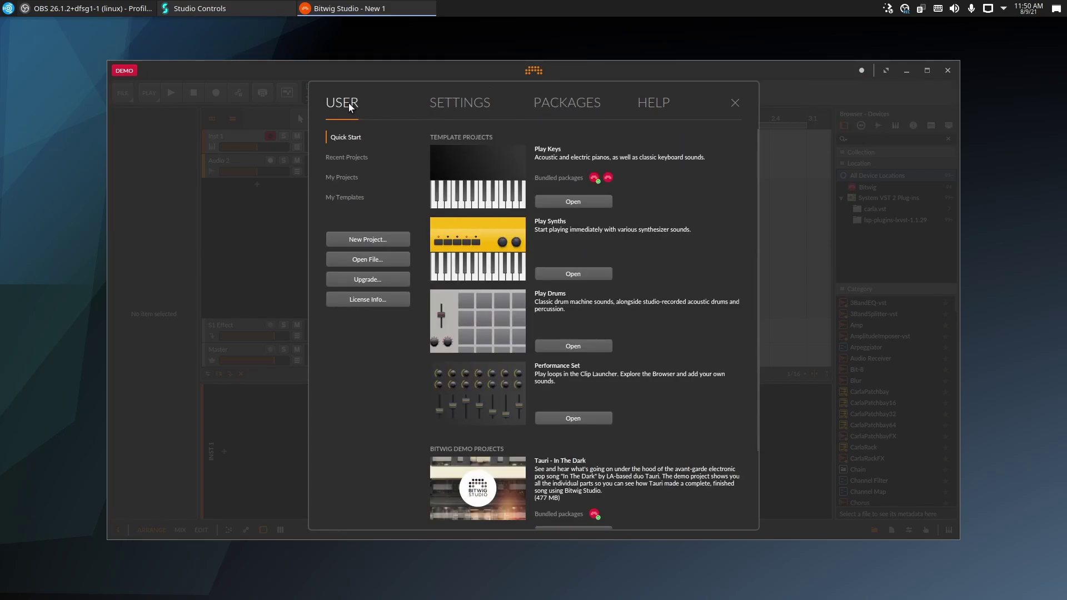
click(375, 240)
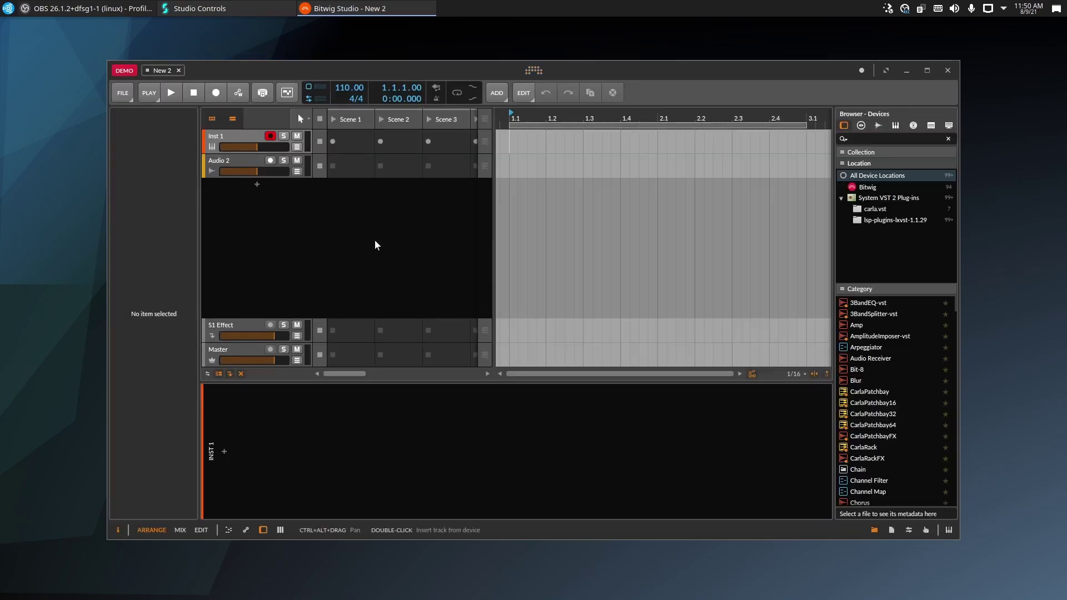
click(887, 71)
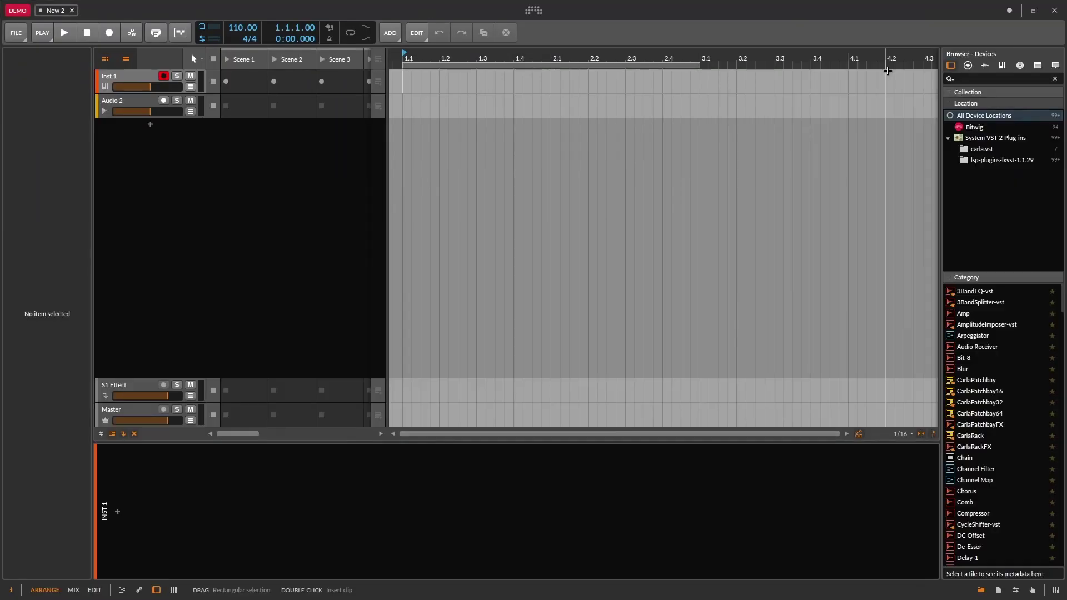